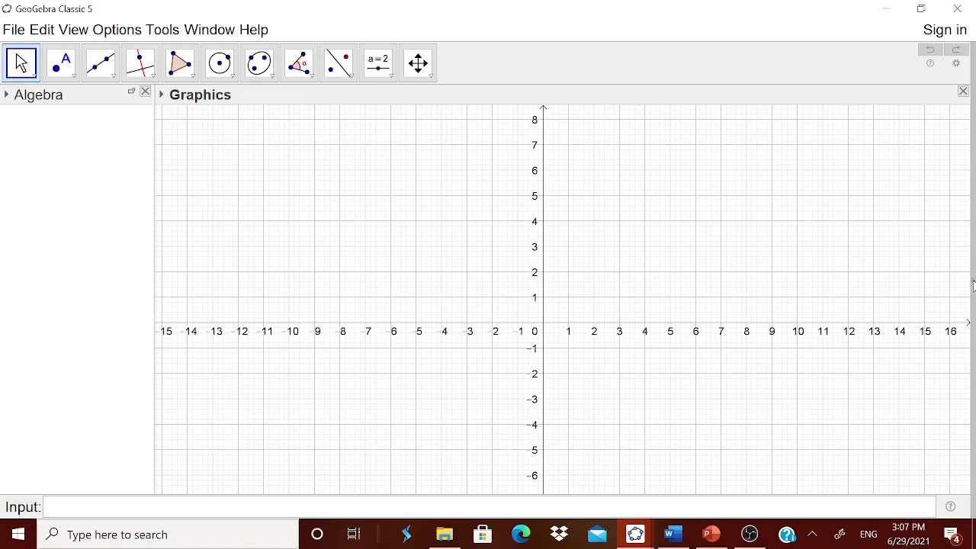
Hide both the axes and the grid in the Graphics view.
click(168, 101)
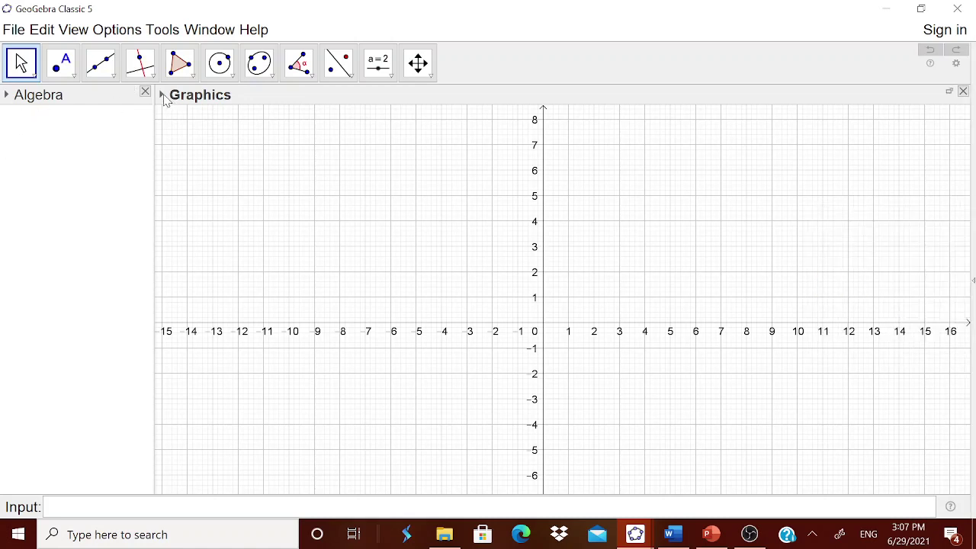
click(163, 95)
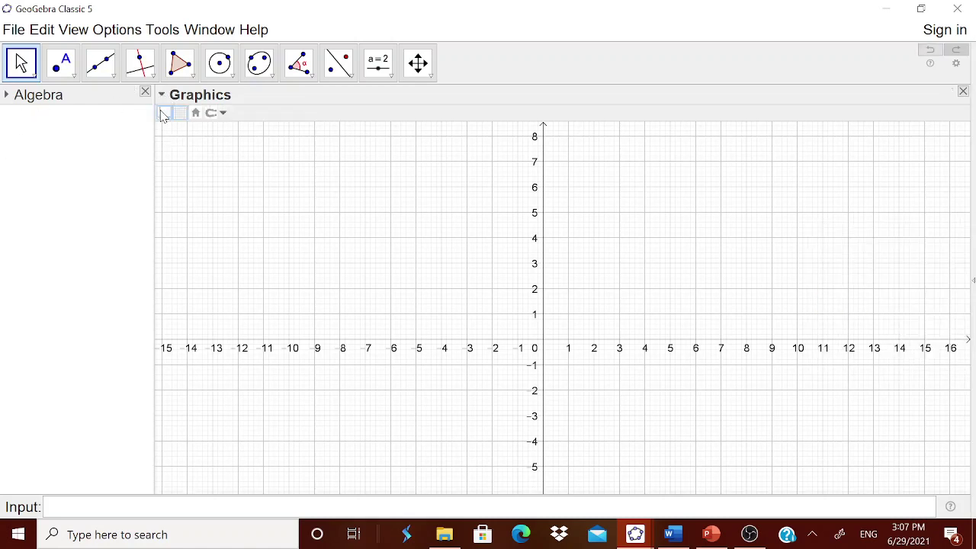
click(163, 115)
click(181, 114)
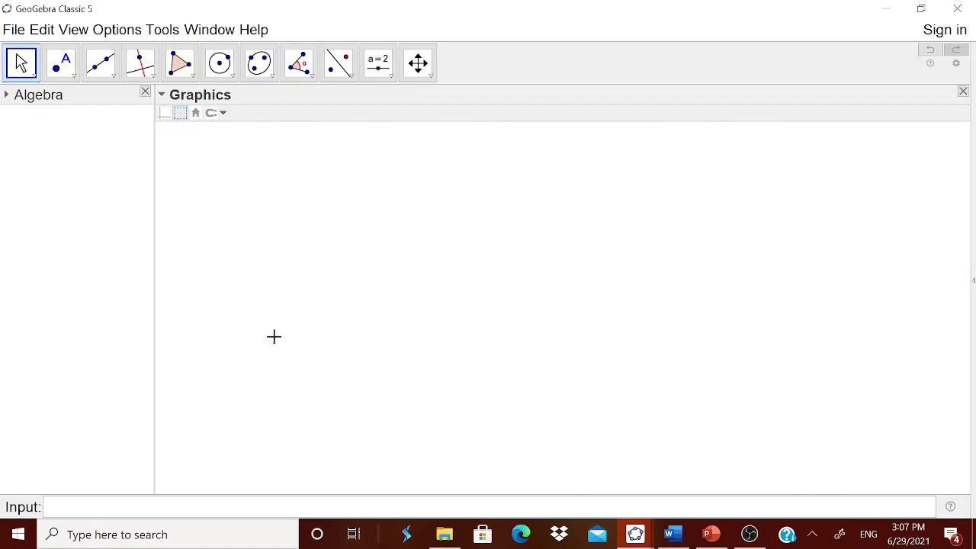
Add the text "PRODUCT OF TWO 2x2 MATRICES" as a title near the upper middle of the Graphics view.
click(392, 76)
click(404, 148)
click(514, 207)
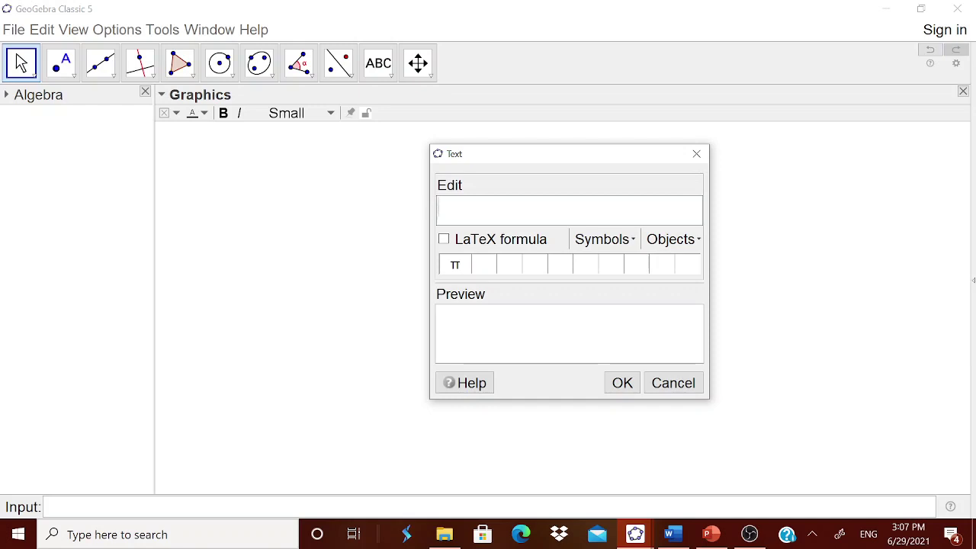
text(PRODUCT OF )
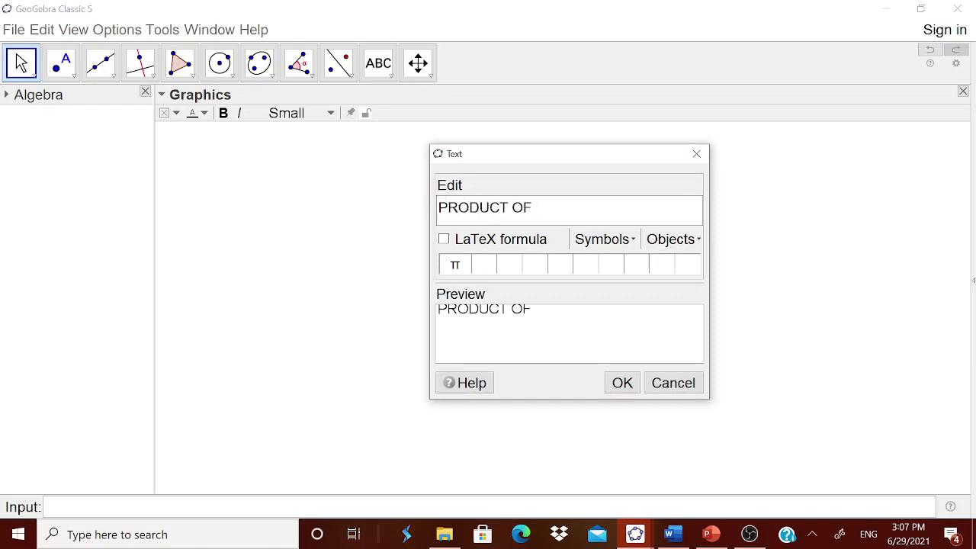
text(TWO 2x2 MATRICES)
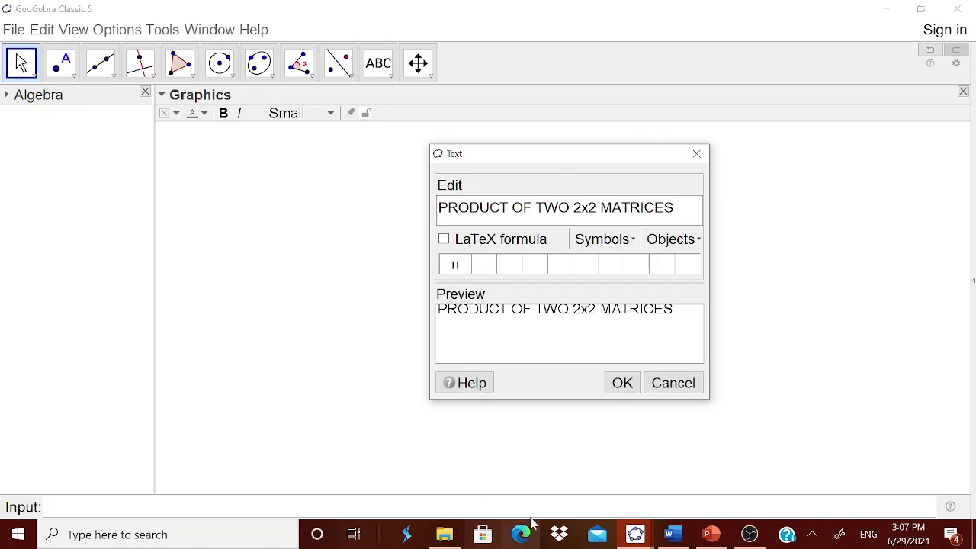
click(622, 382)
drag(606, 212, 597, 173)
Review the 2x2 matrix product formula in the Word document and return to GeoGebra.
click(678, 537)
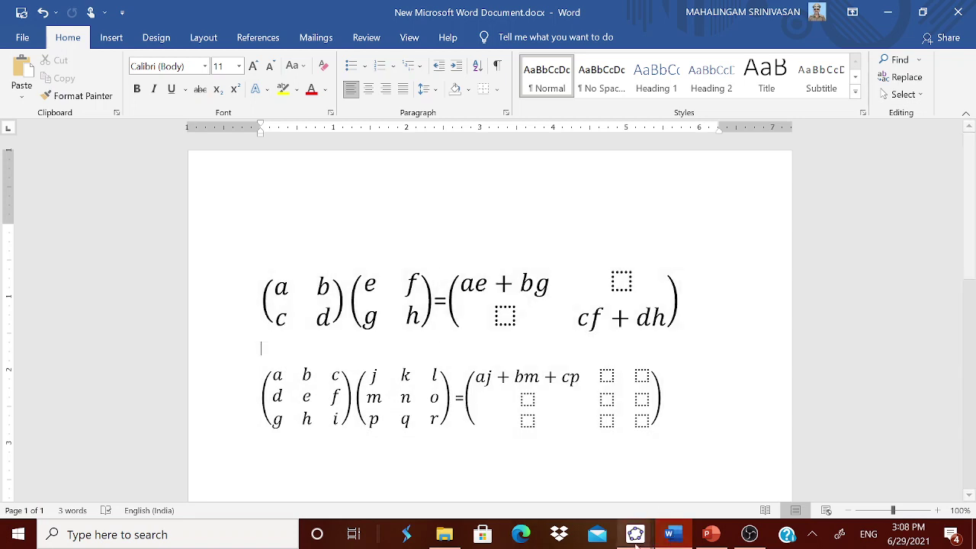
mouse_move(635, 534)
click(717, 499)
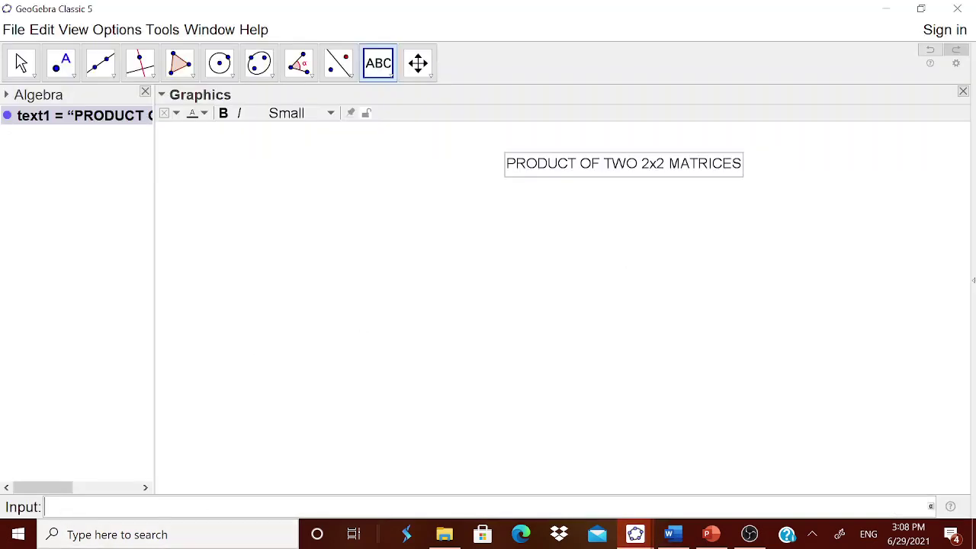
Define a as RandomBetween(-10, 10) and copy the RandomBetween expression.
text(a=Ran)
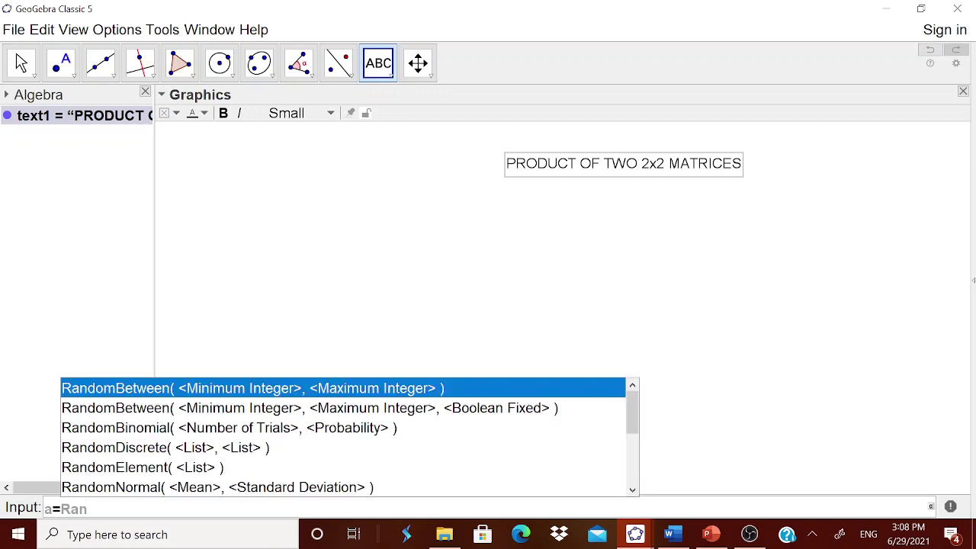
click(158, 389)
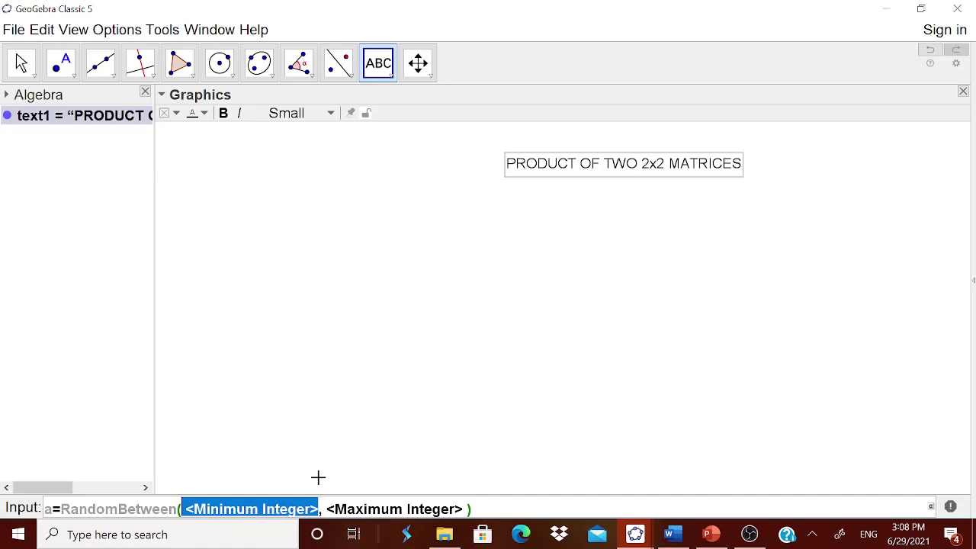
text(-10)
key(Tab)
text(10)
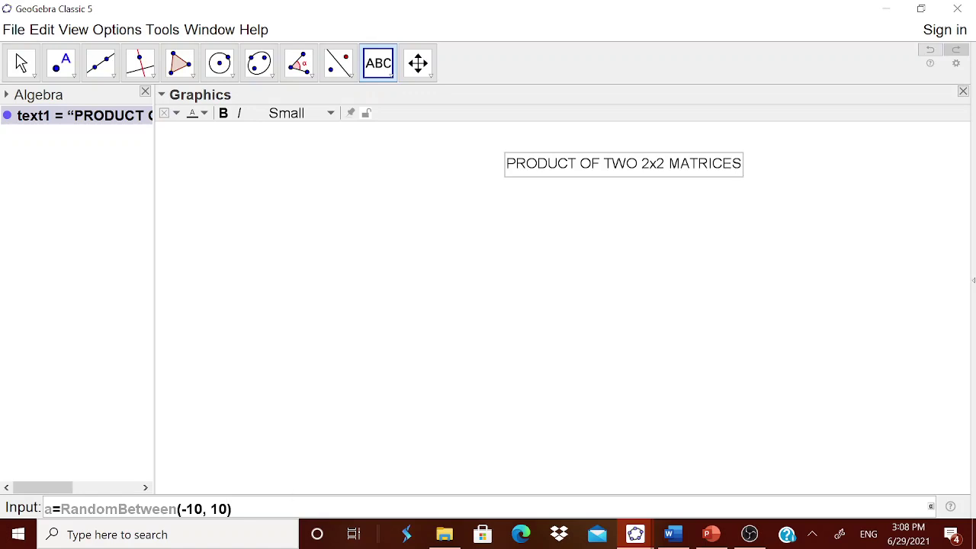
key(End)
drag(60, 510, 232, 510)
key(ctrl+c)
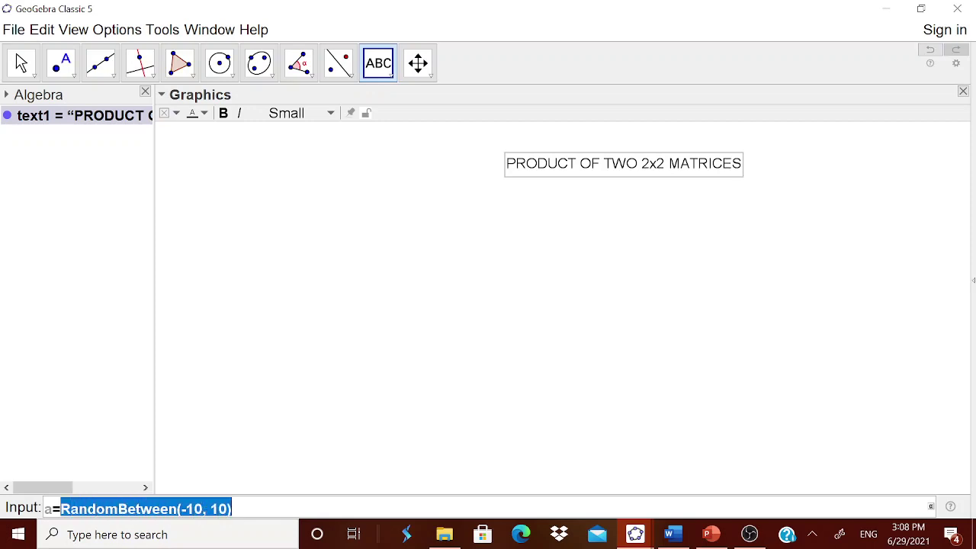
click(233, 510)
key(Return)
Define b, c and d, each as RandomBetween(-10, 10), using the copied expression.
text(b=)
key(ctrl+v)
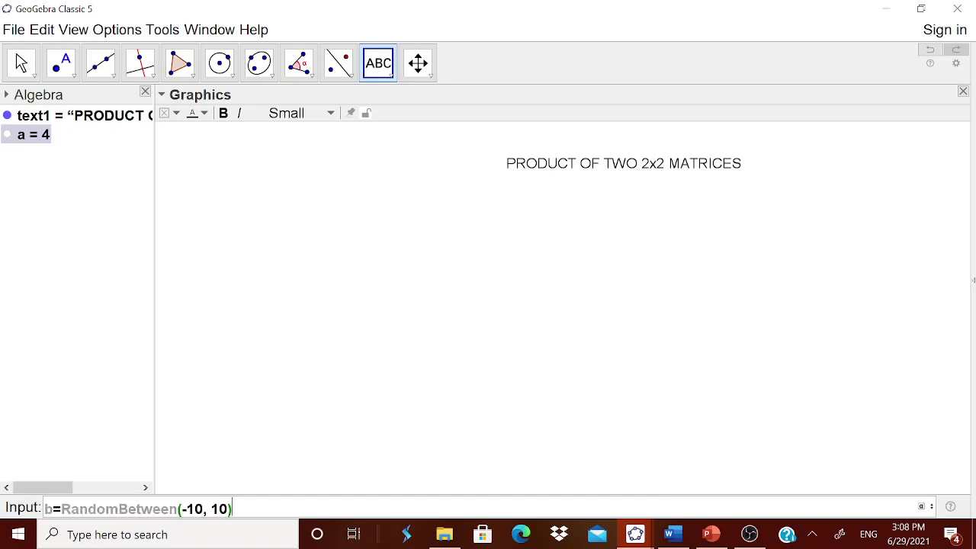
key(Return)
text(c=)
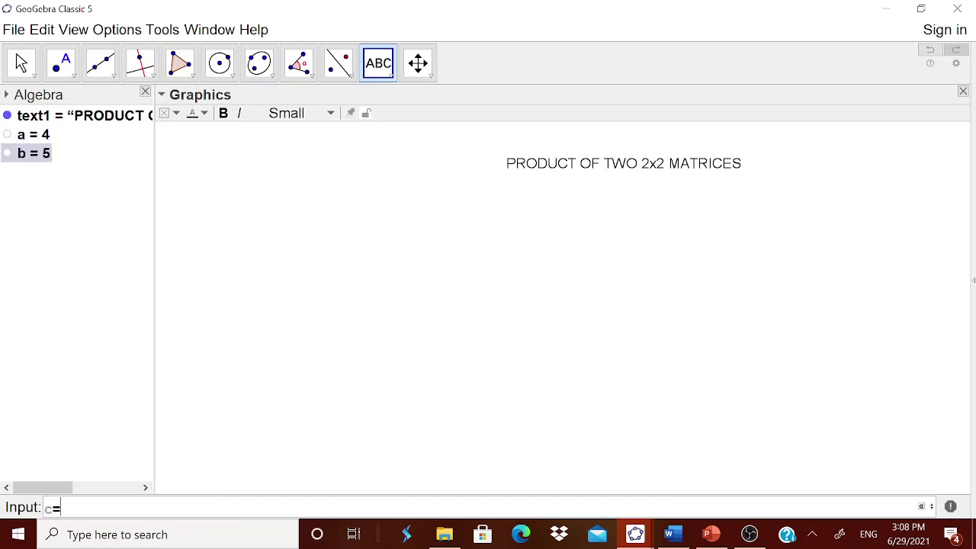
key(ctrl+v)
key(Return)
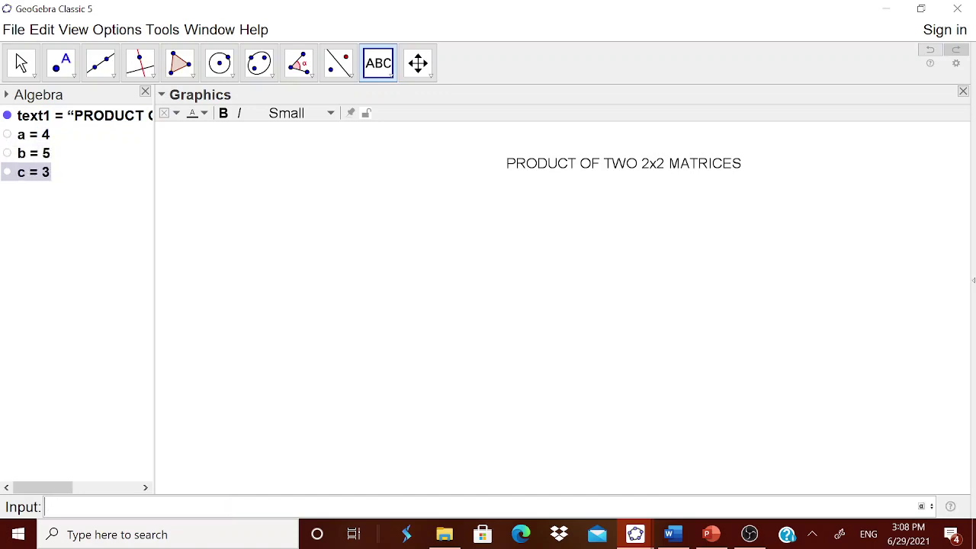
text(d=)
key(ctrl+v)
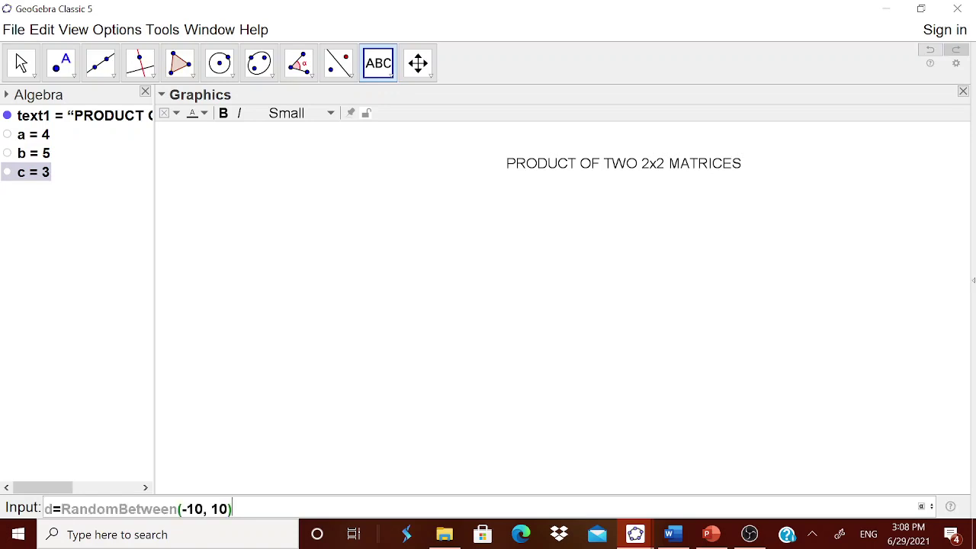
key(Return)
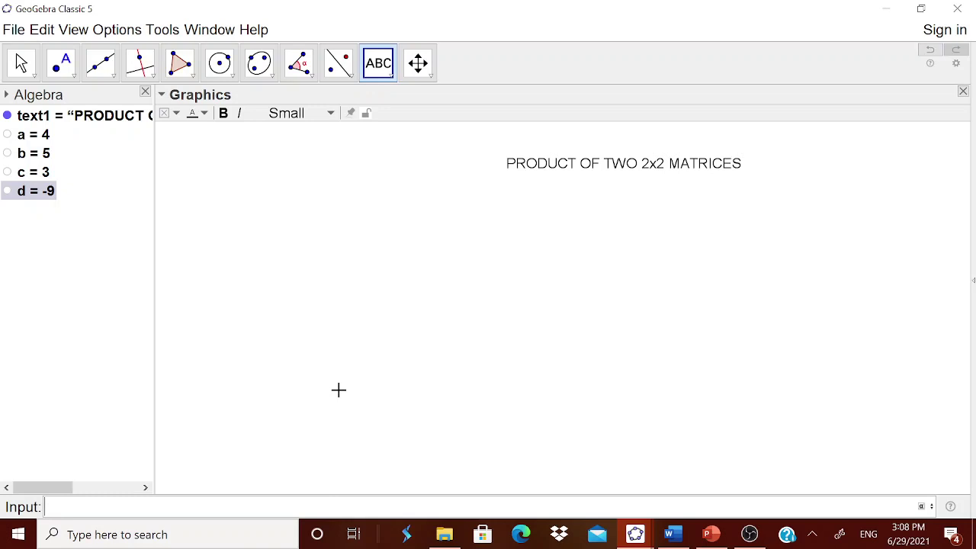
Create the first 2x2 matrix from the random numbers as {{a,b},{c,d}}.
text({)
text({)
text(a,b)
text(},)
text({)
text(c)
text(,d)
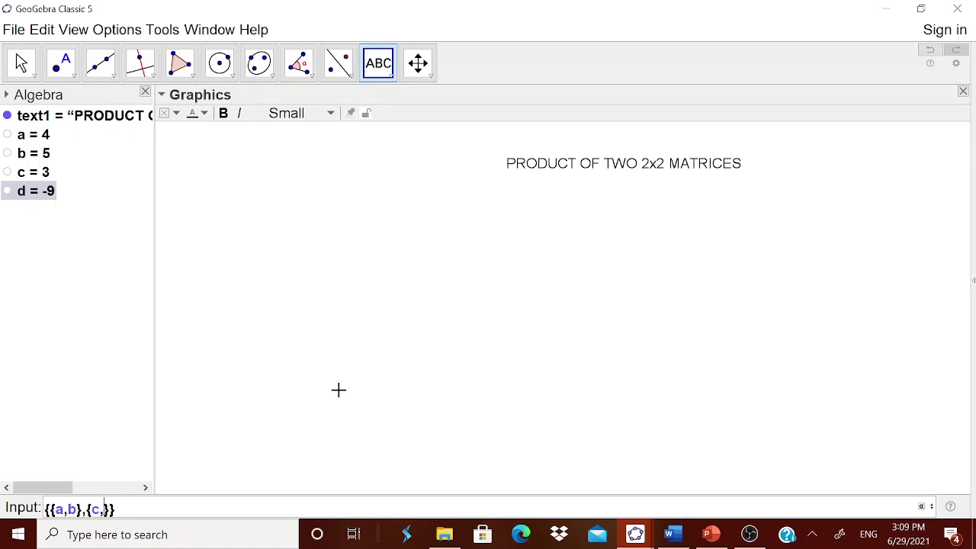
key(End)
key(Return)
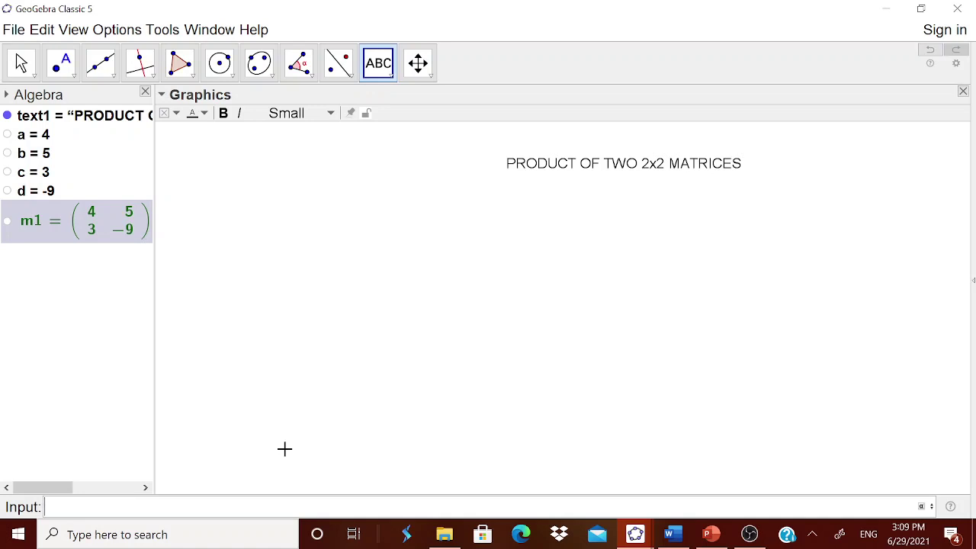
Define e, f, g and h, each as RandomBetween(-10, 10), using the copied expression.
text(e=)
key(ctrl+v)
key(Return)
text(f=)
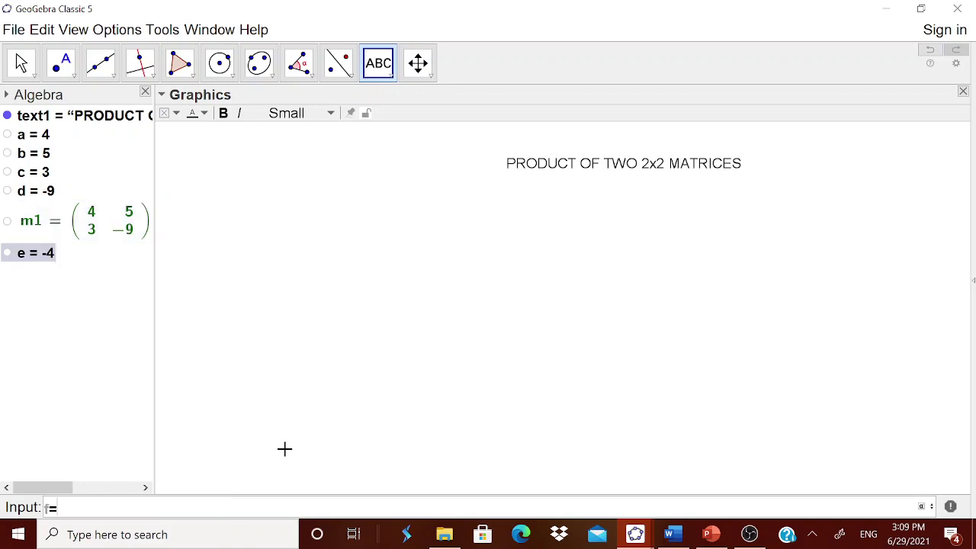
key(ctrl+v)
key(Return)
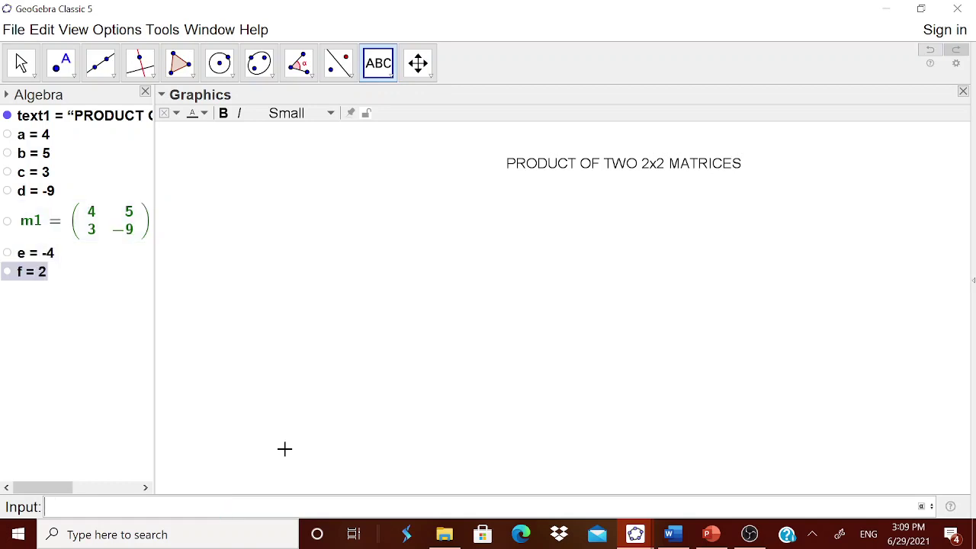
text(g=)
key(ctrl+v)
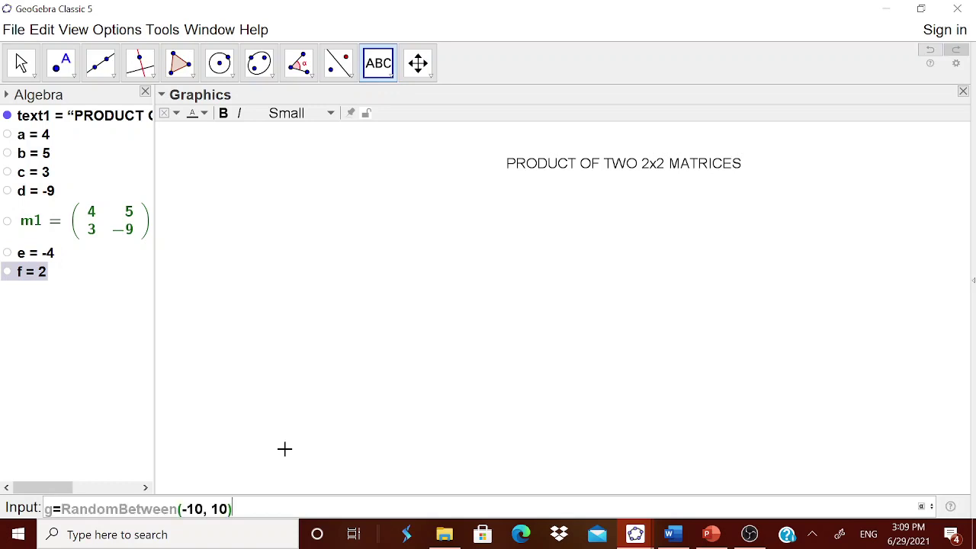
key(Return)
text(h )
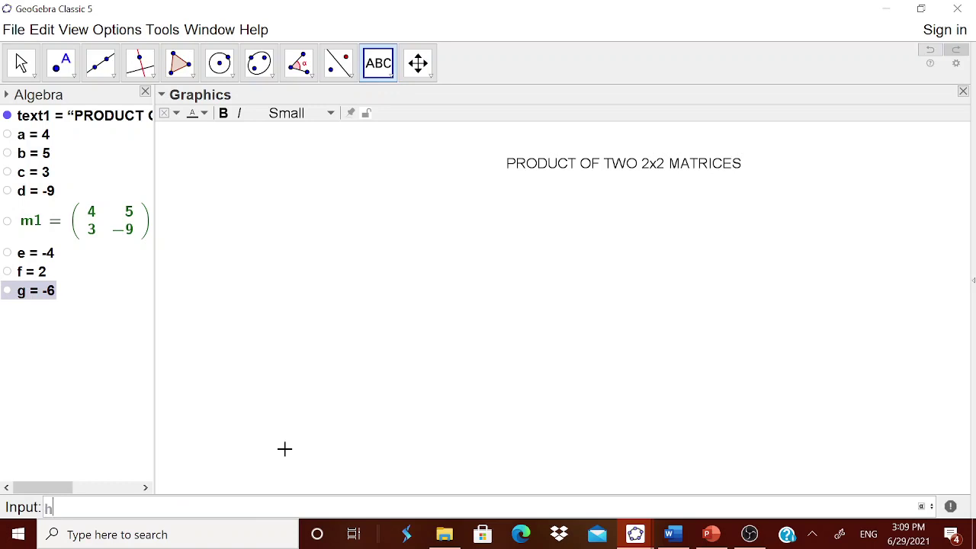
text(=)
key(ctrl+v)
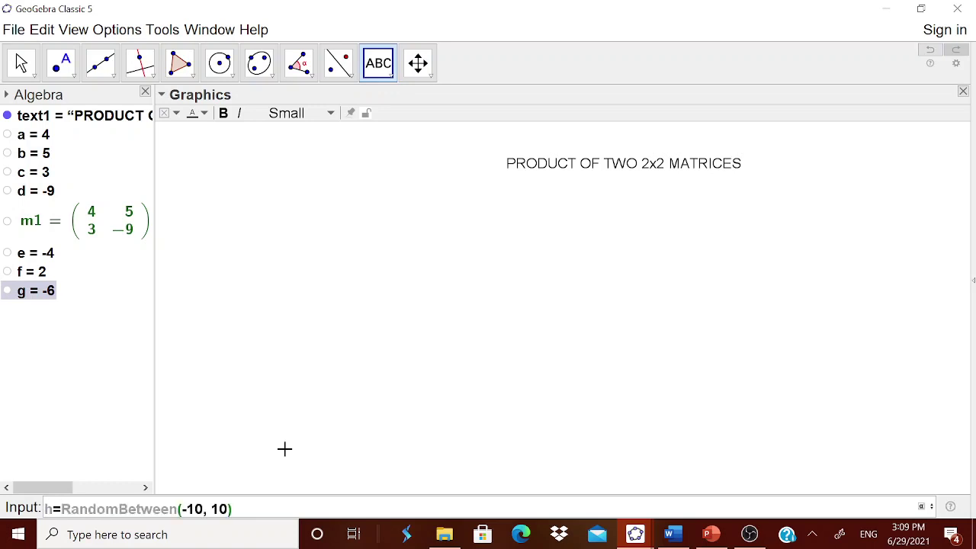
key(Return)
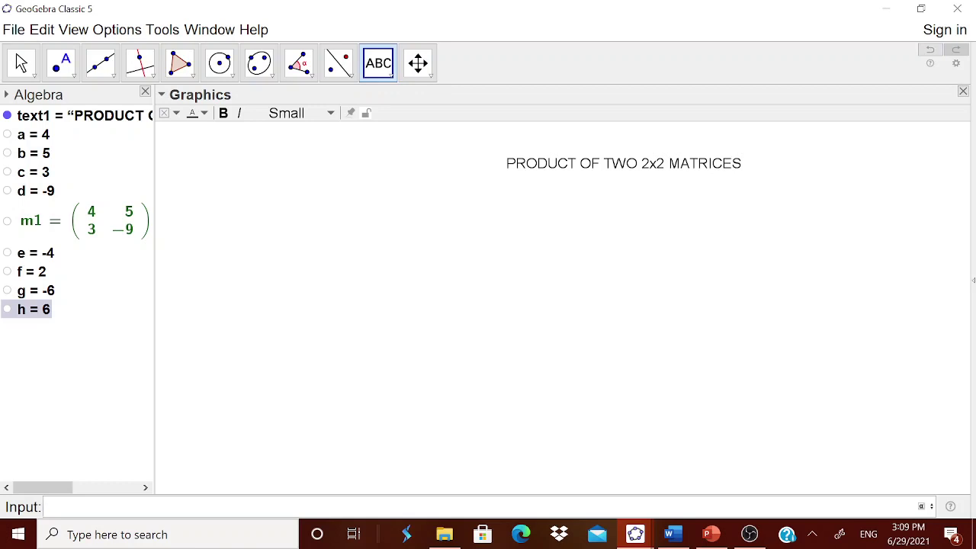
Create the second 2x2 matrix from the random numbers as {{e,f}, {g,h}}.
text({{)
text(e,f)
text(},)
text( {)
text(g,h)
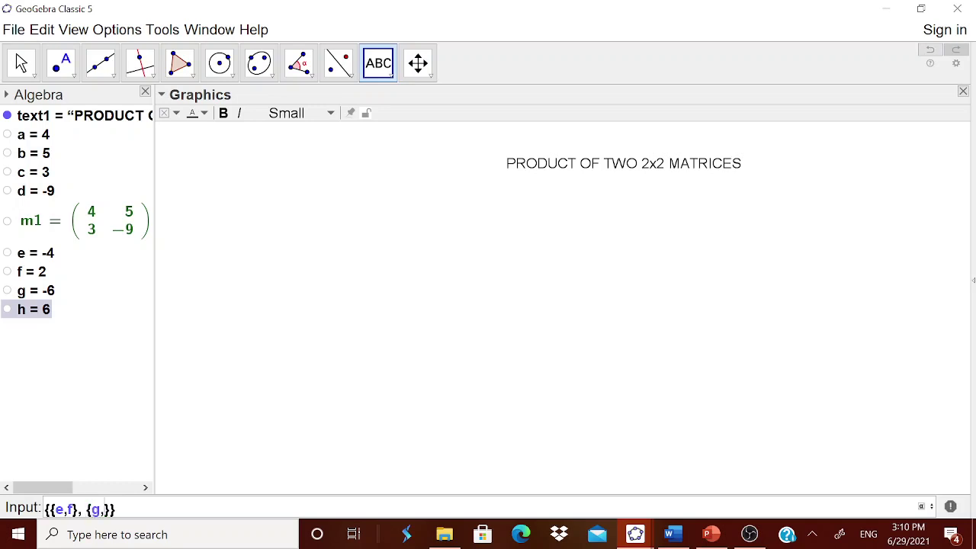
click(125, 509)
key(Return)
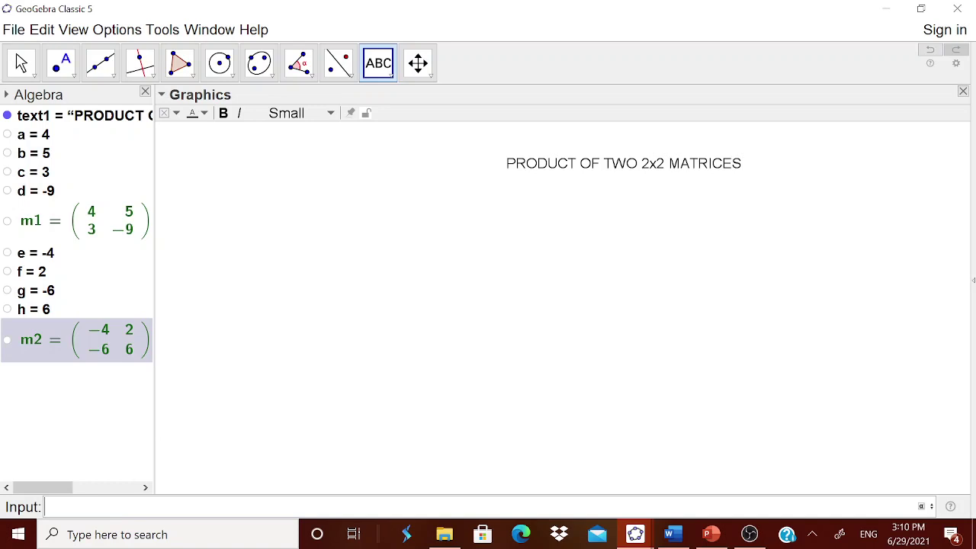
Start a new LaTeX formula text below the title and enter "Find \; AB \; if" with LaTeX spaces between the words.
click(388, 74)
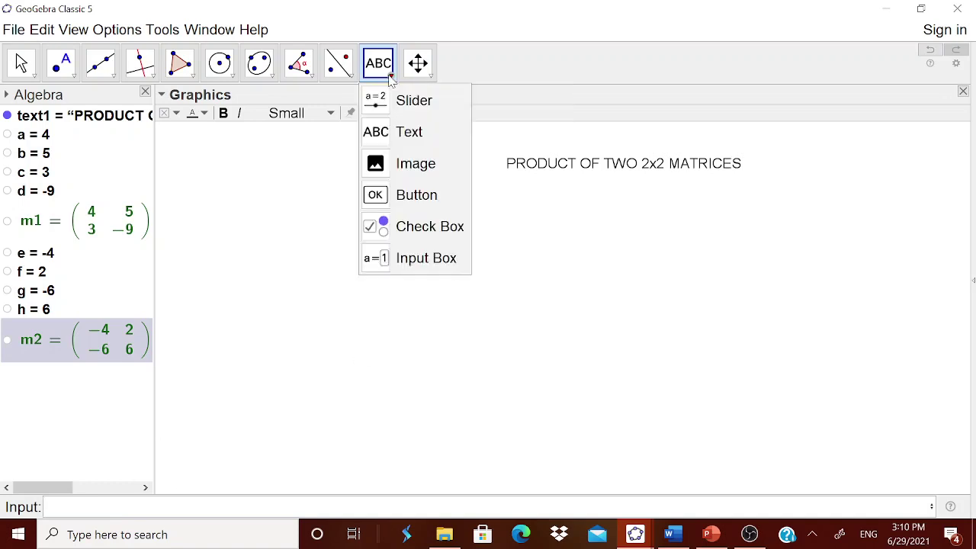
click(402, 133)
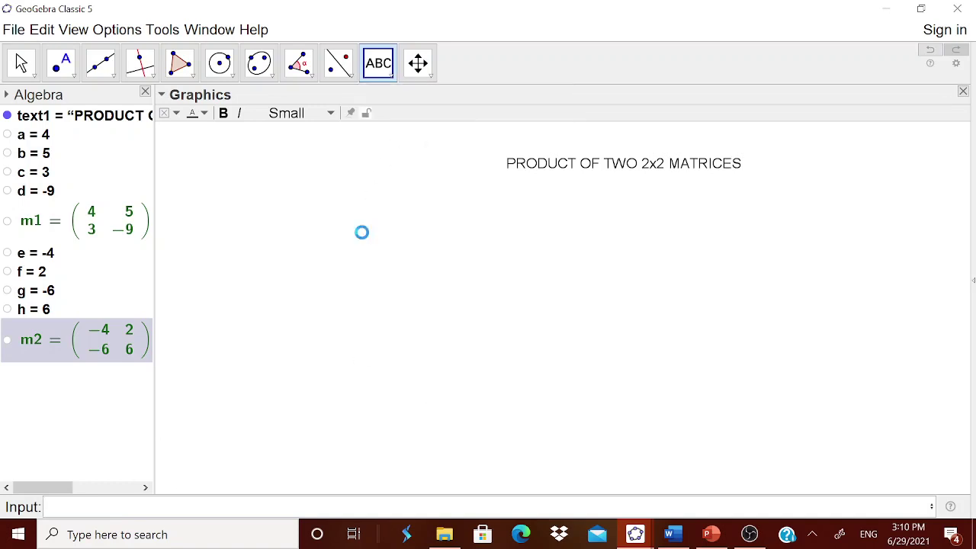
click(361, 234)
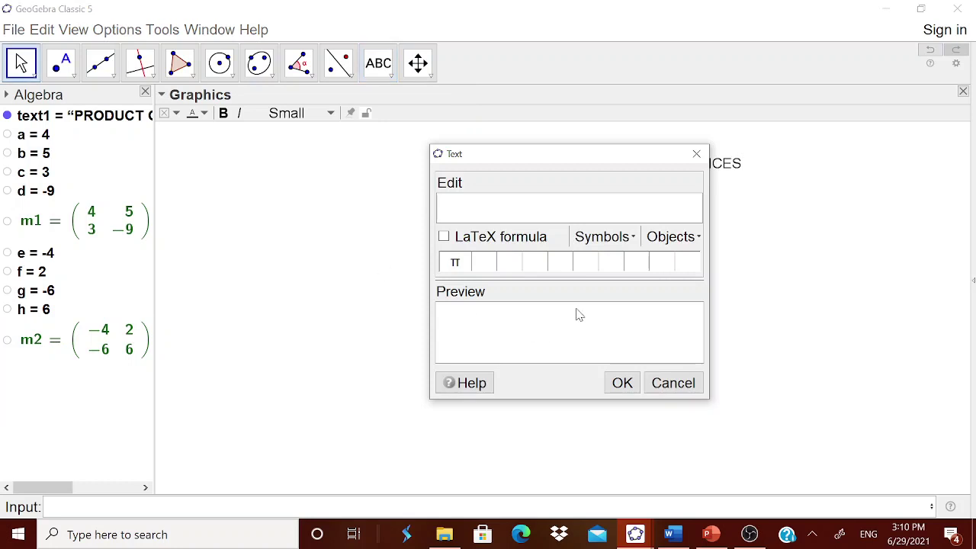
click(444, 237)
click(444, 237)
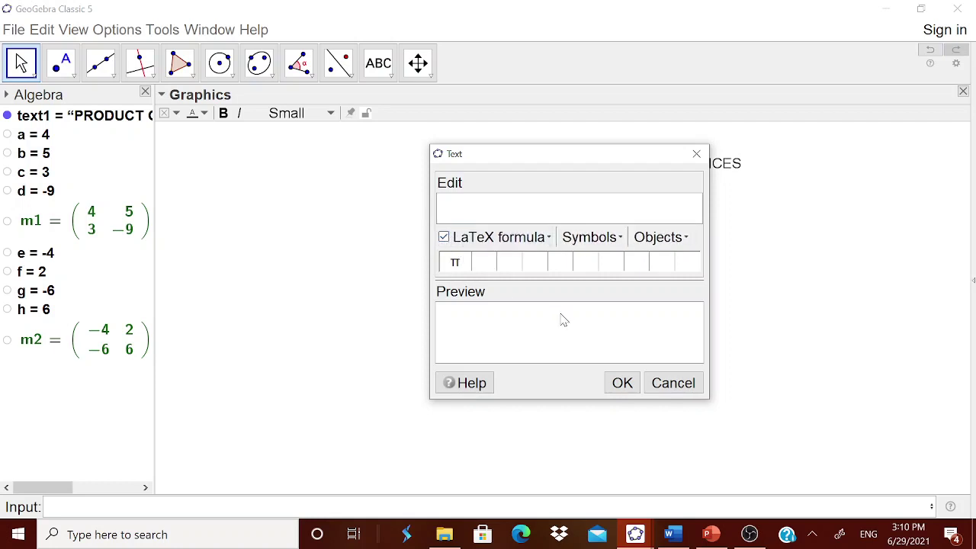
text(Find)
click(498, 237)
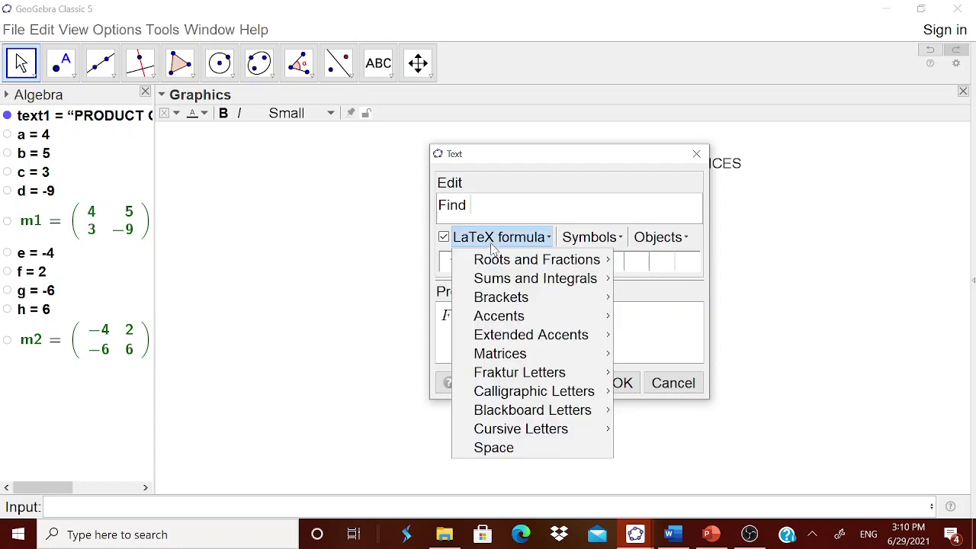
click(493, 452)
text(AB)
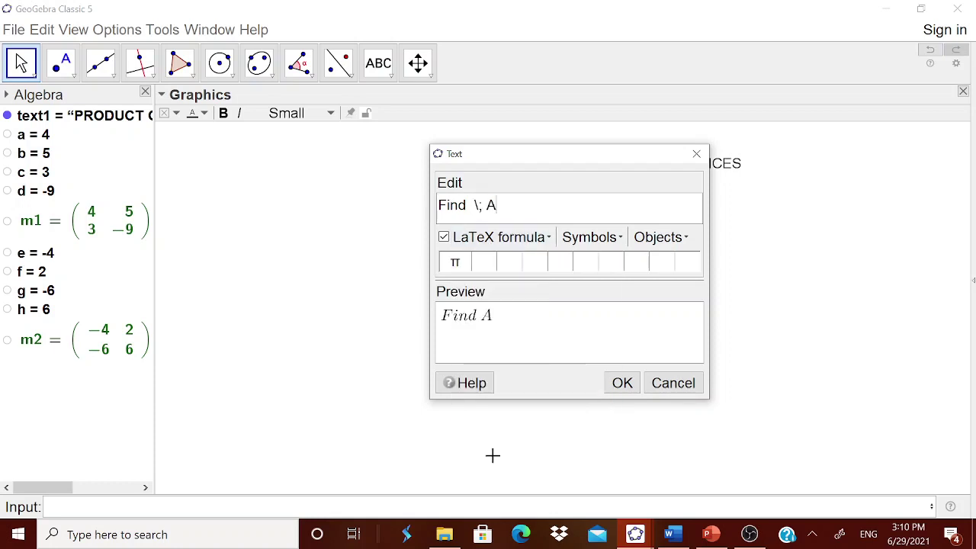
click(498, 237)
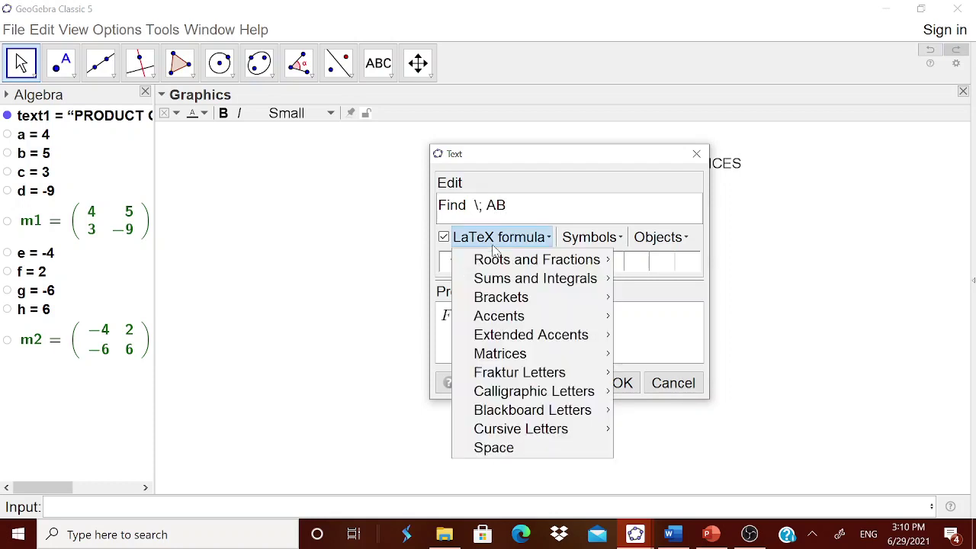
click(508, 451)
text(if)
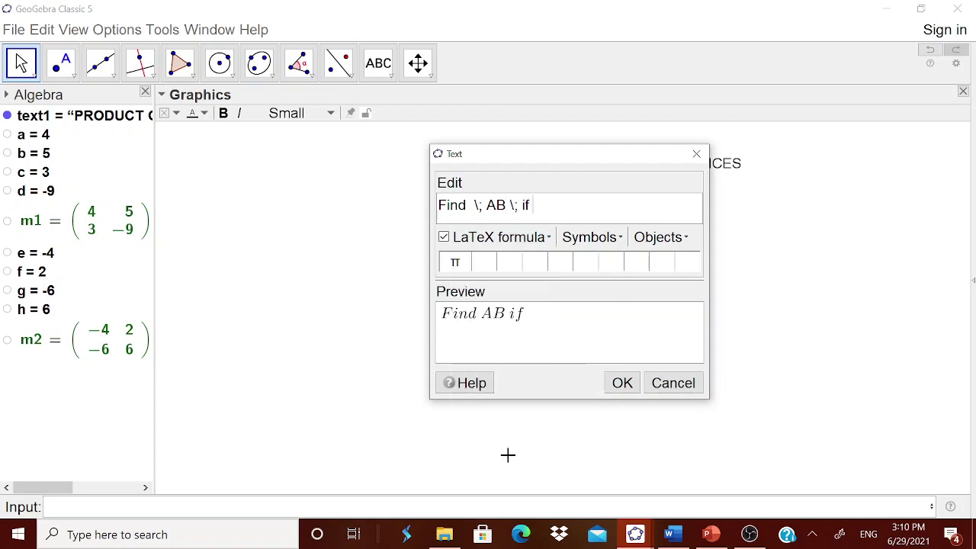
Continue the exercise text with a LaTeX space, "A=" and the matrix object m1.
click(532, 238)
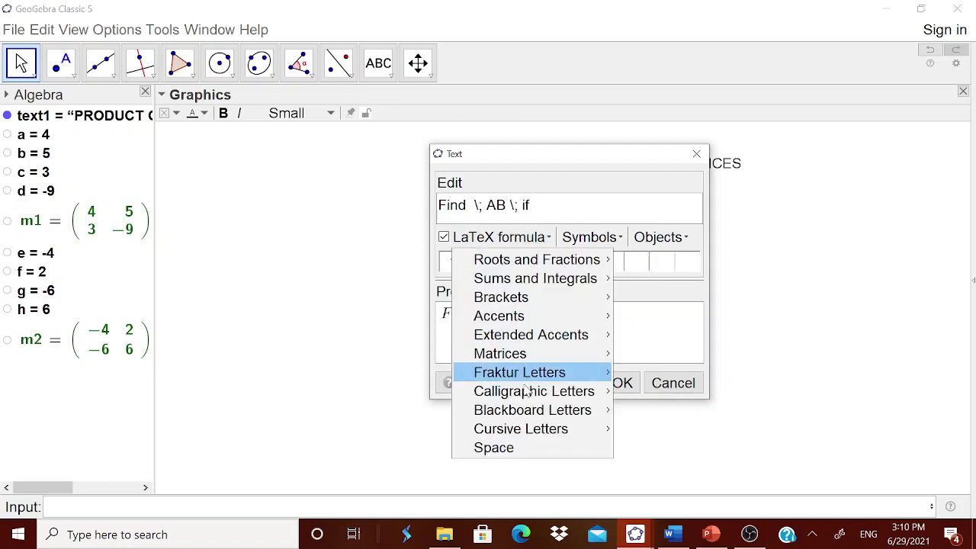
click(499, 448)
text(A=)
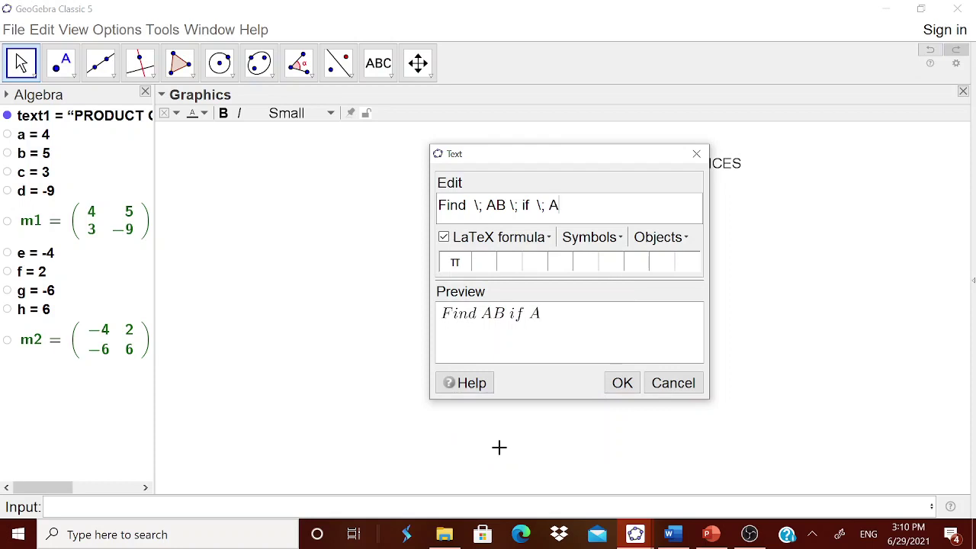
click(675, 237)
scroll(671, 335, down, 1)
click(662, 379)
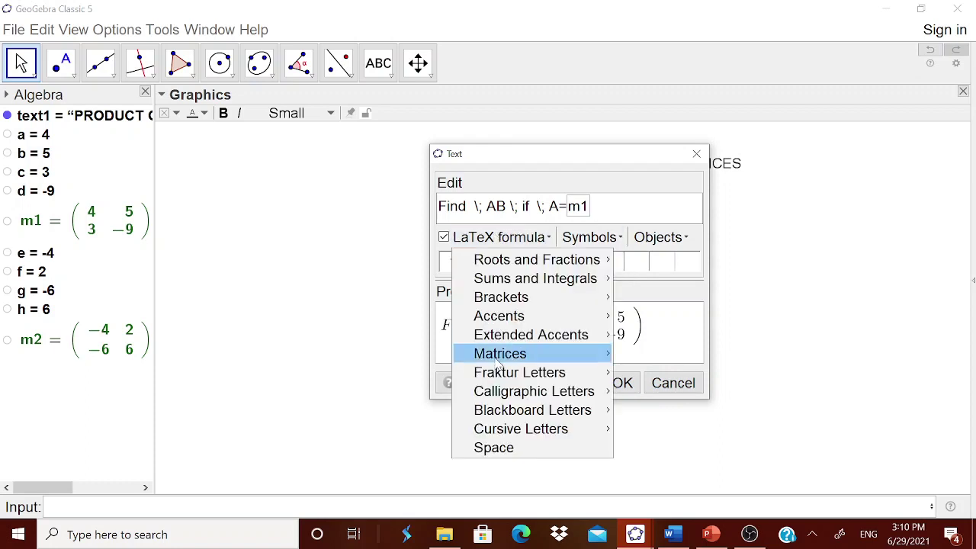
Complete the exercise text with "\; and \; B=" and matrix object m2, and position it just beneath the title.
click(487, 448)
text(and)
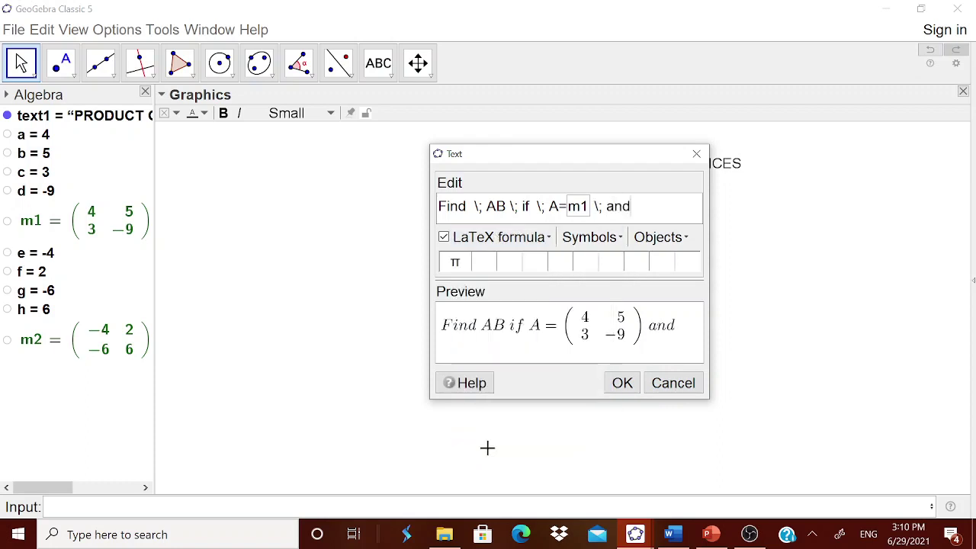
click(662, 240)
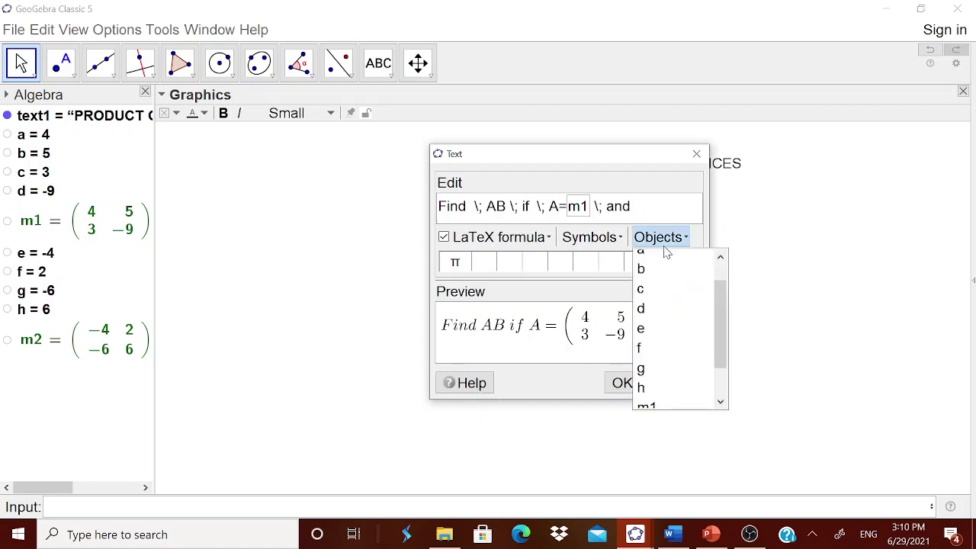
scroll(665, 396, down, 1)
click(660, 381)
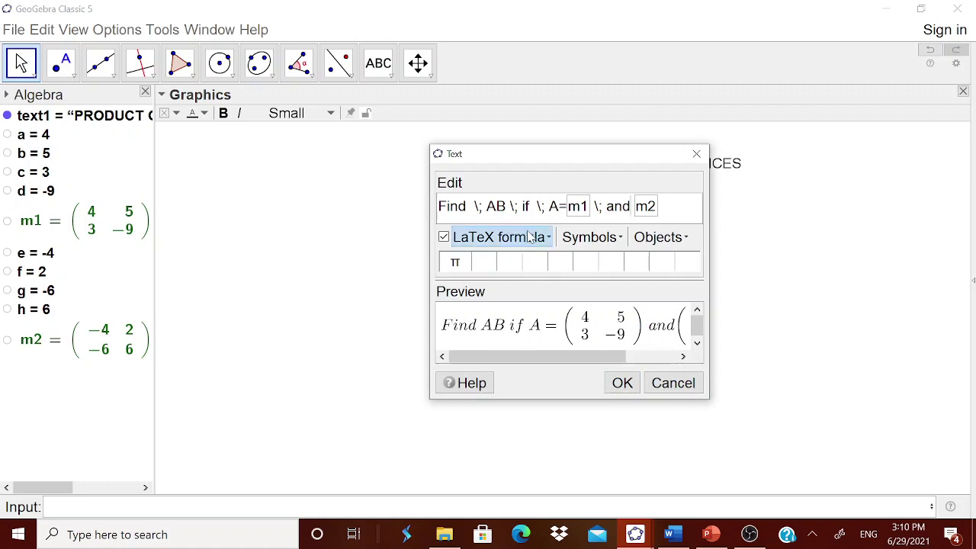
click(500, 237)
click(499, 448)
text(B=)
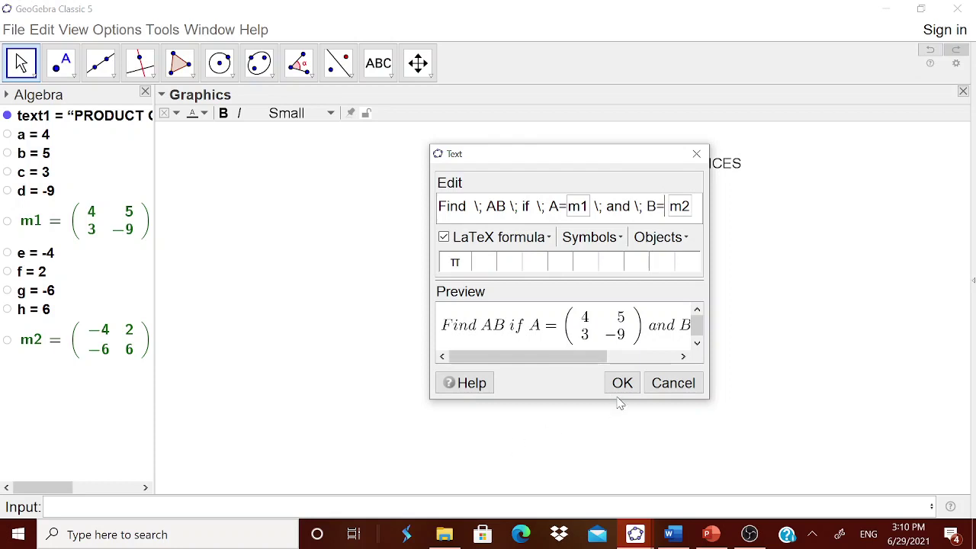
click(620, 389)
drag(578, 264, 479, 208)
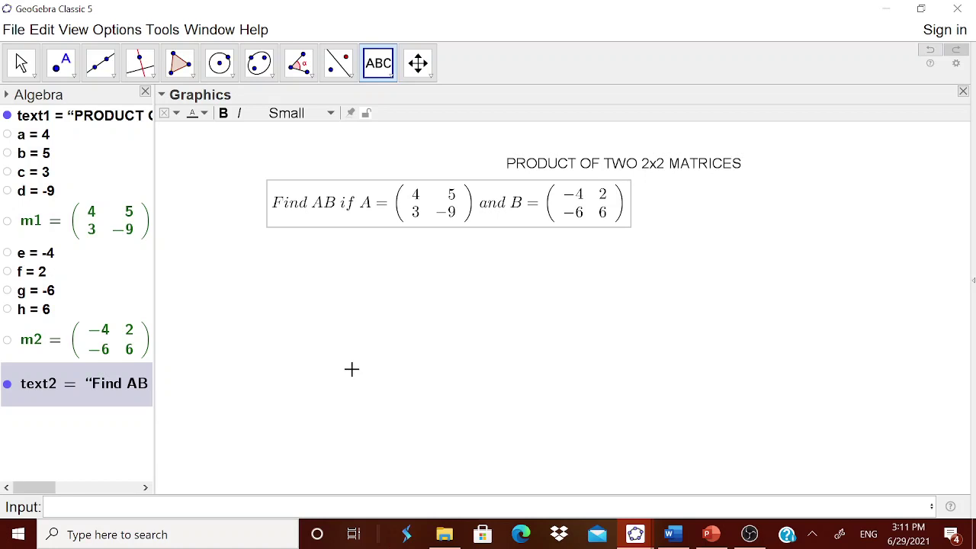
Create a button captioned "NEW PROBLEM" below the exercise text with the script UpdateConstruction().
click(392, 79)
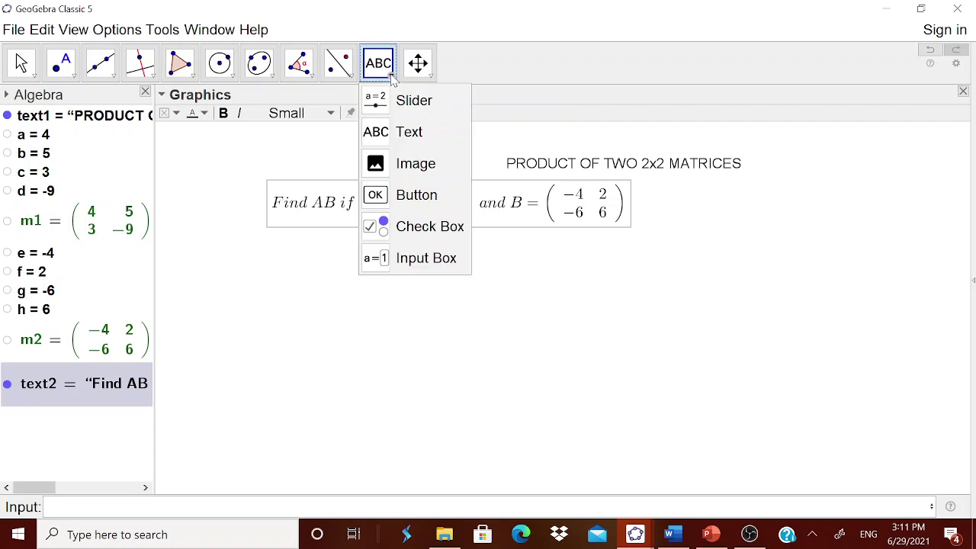
click(418, 195)
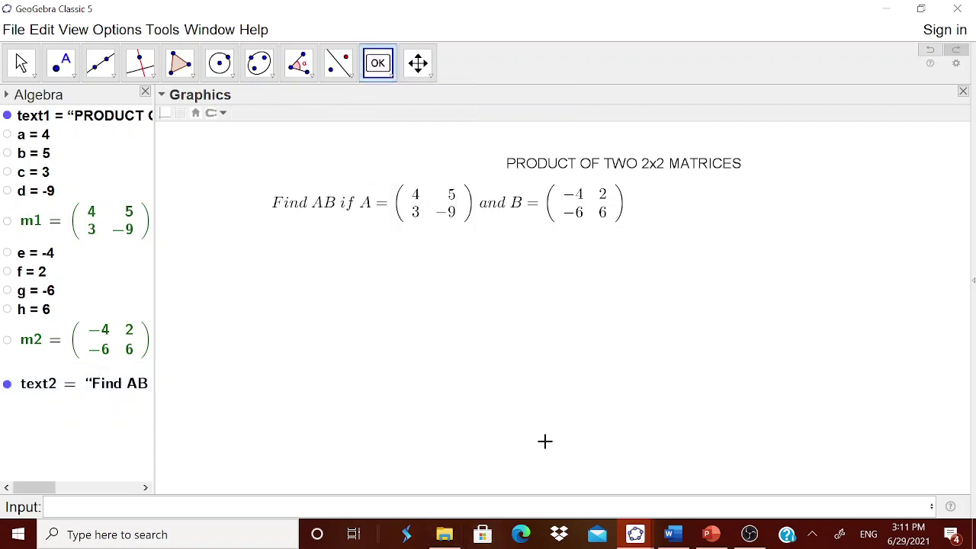
click(565, 373)
text(NEW PROBLEM)
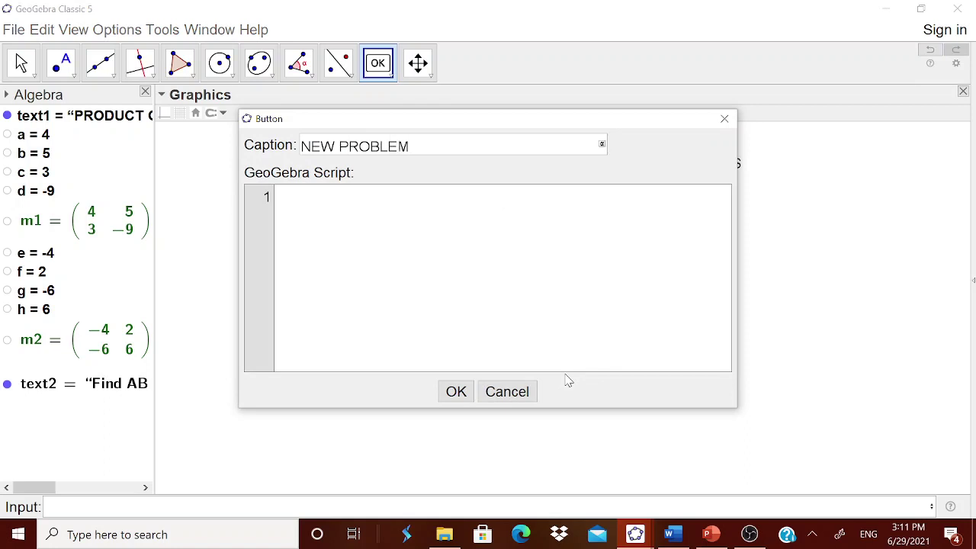
click(277, 196)
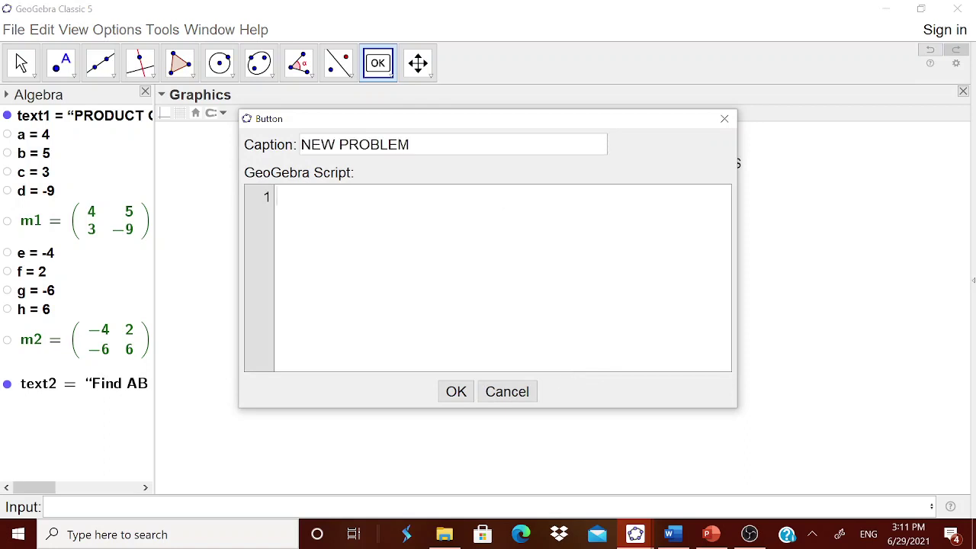
text(UpdateCons)
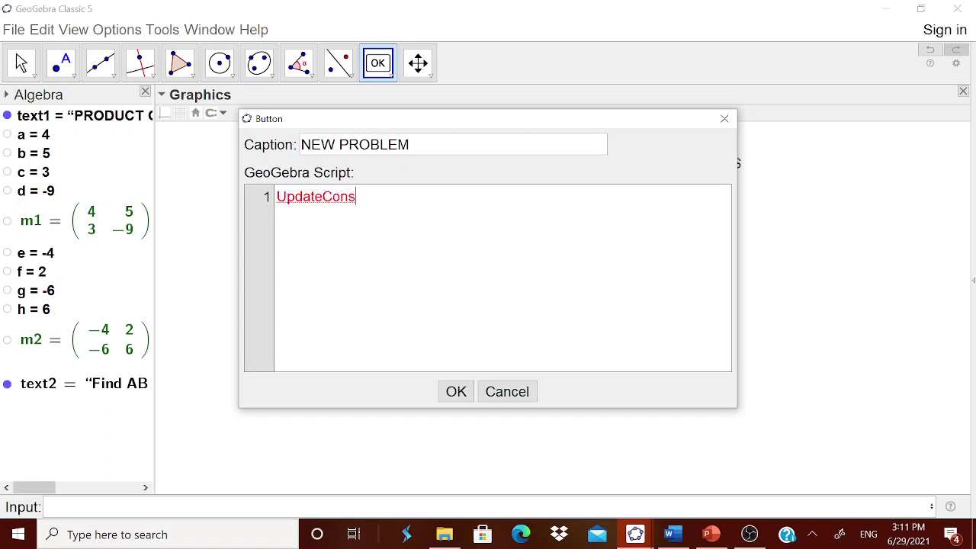
text(truction()
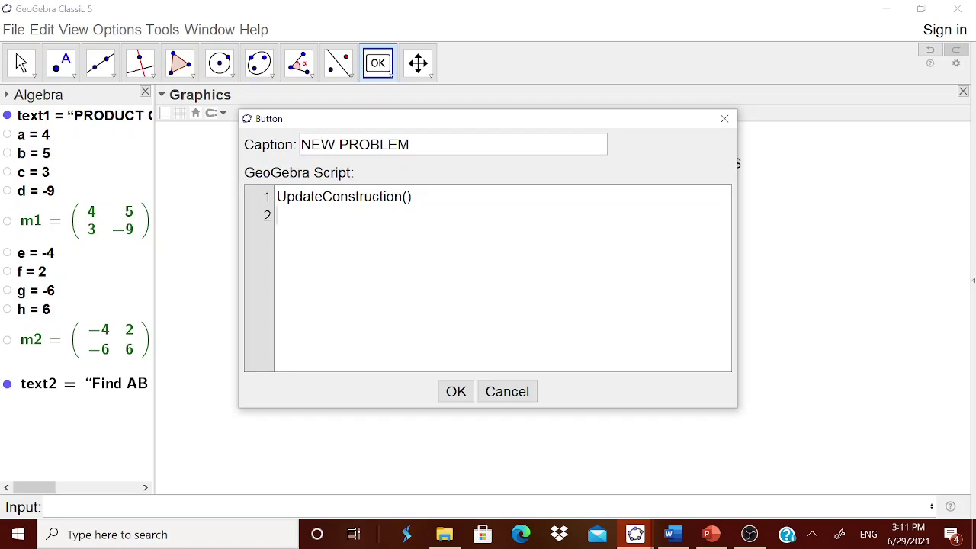
click(462, 392)
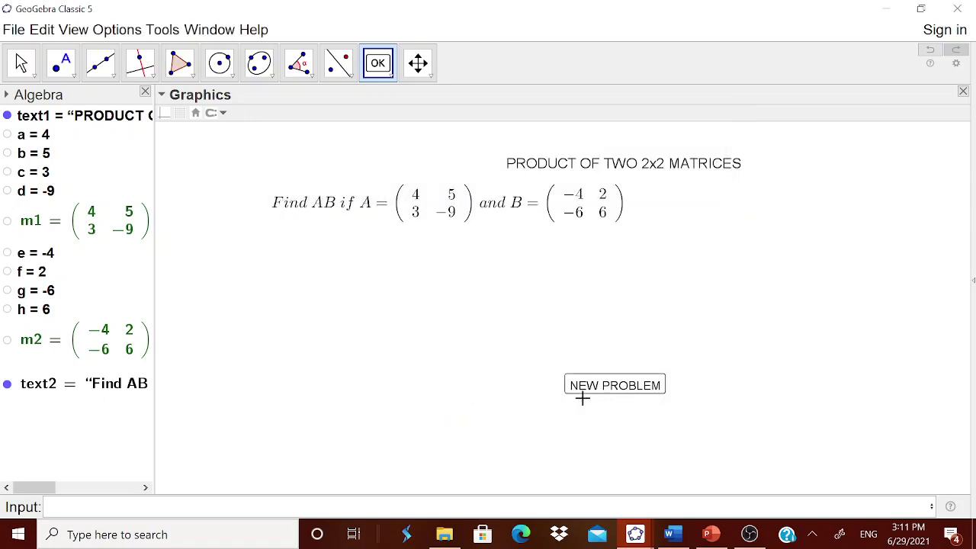
key(Escape)
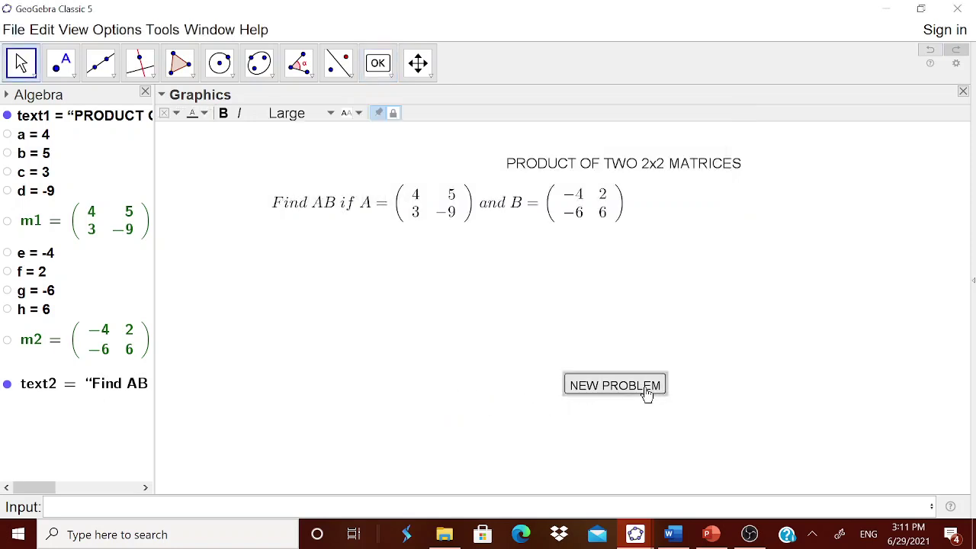
Test the NEW PROBLEM button by generating new random matrices several times.
click(645, 392)
click(645, 390)
click(645, 389)
click(645, 387)
click(645, 387)
click(645, 387)
click(645, 388)
click(645, 387)
click(645, 388)
click(637, 386)
Unfix the NEW PROBLEM button and move it beside the end of the exercise text.
right_click(639, 391)
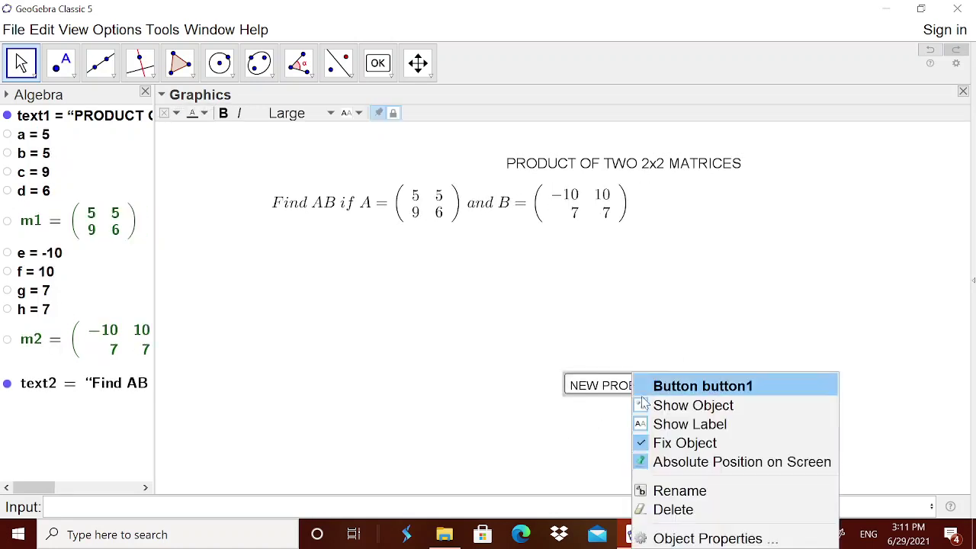
click(647, 443)
click(619, 399)
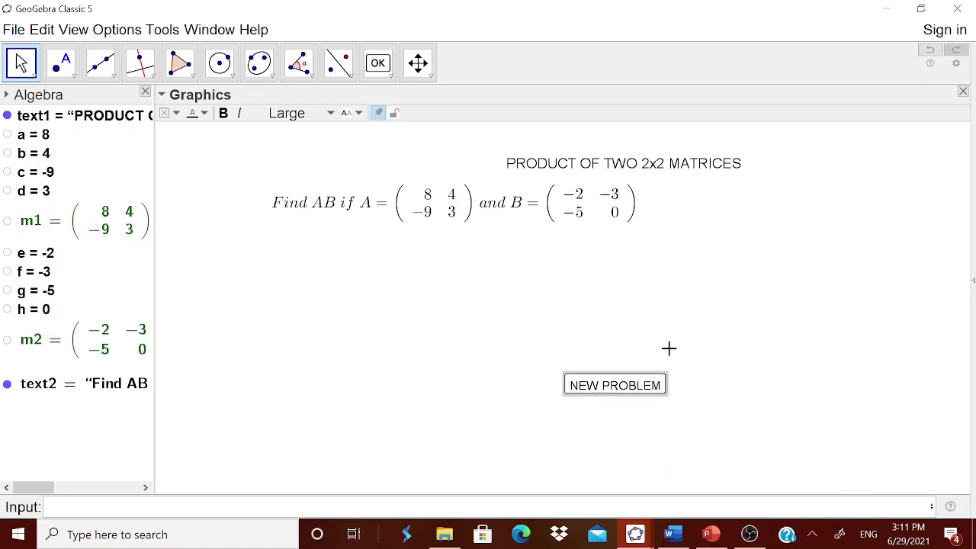
click(630, 389)
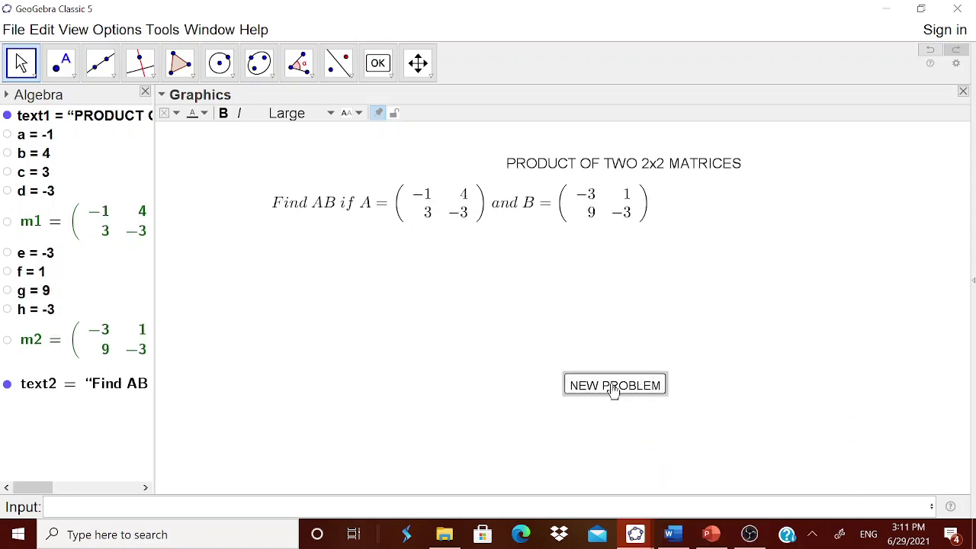
click(614, 390)
click(633, 388)
right_click(639, 394)
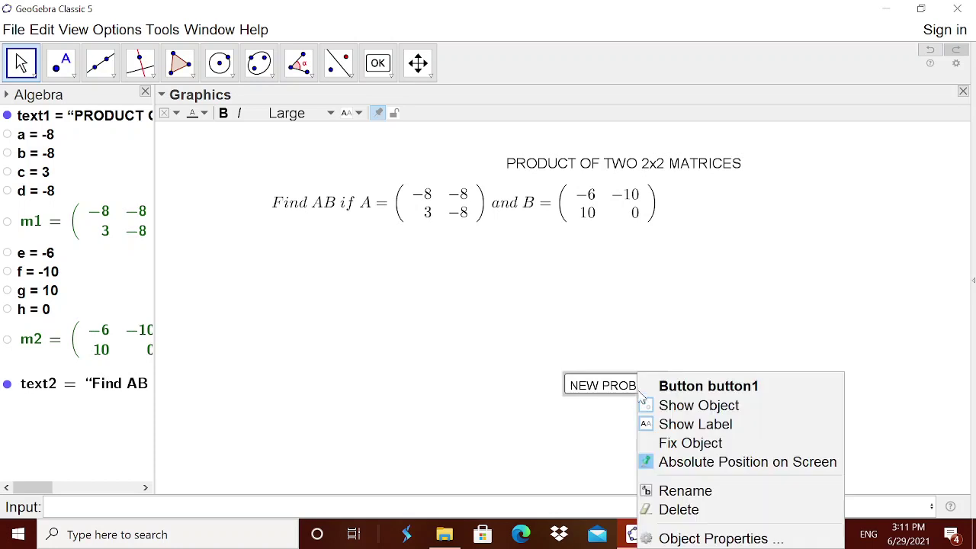
click(650, 443)
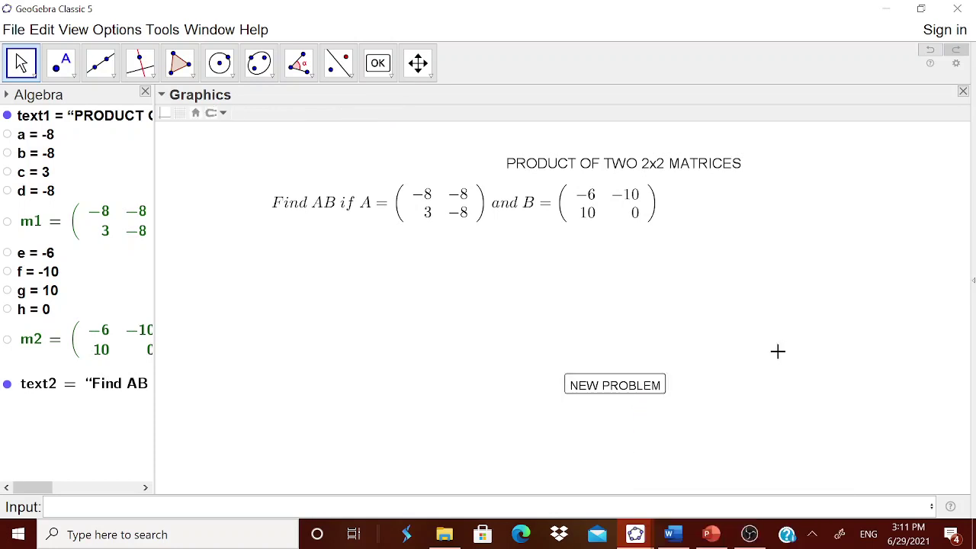
drag(633, 390, 754, 200)
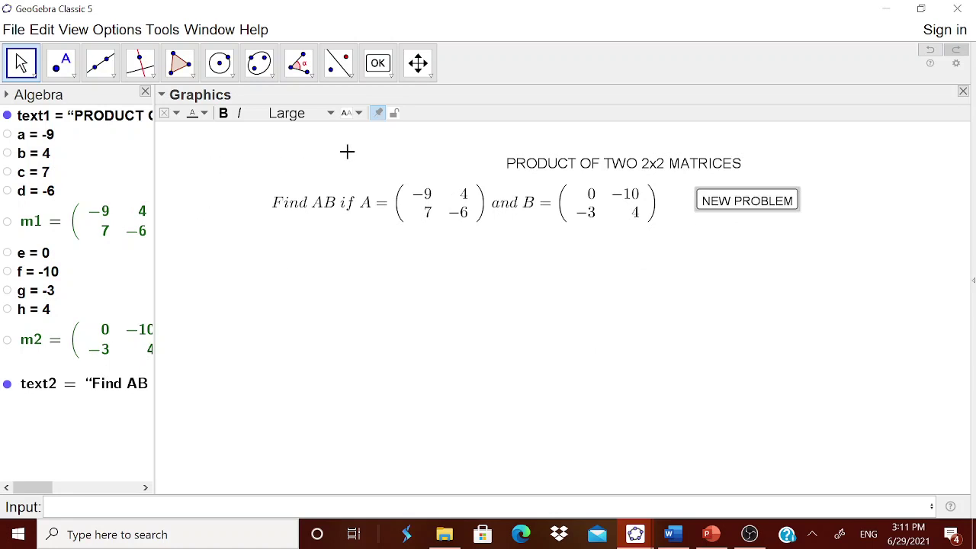
Start a text object below the exercise containing "AB = " and matrix object m1, with LaTeX formula rendering enabled.
click(384, 73)
click(409, 131)
click(433, 149)
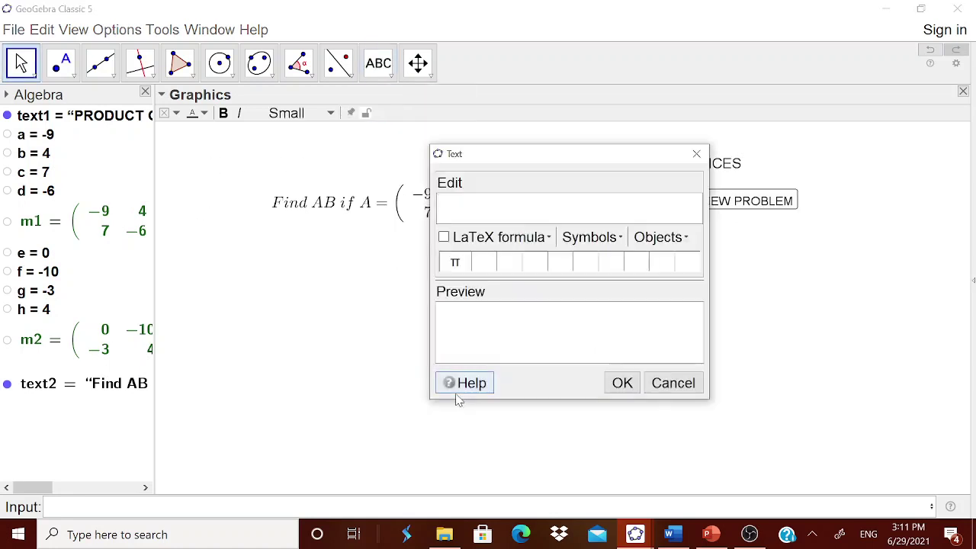
text(AB = M)
key(BackSpace)
click(656, 237)
scroll(662, 343, down, 2)
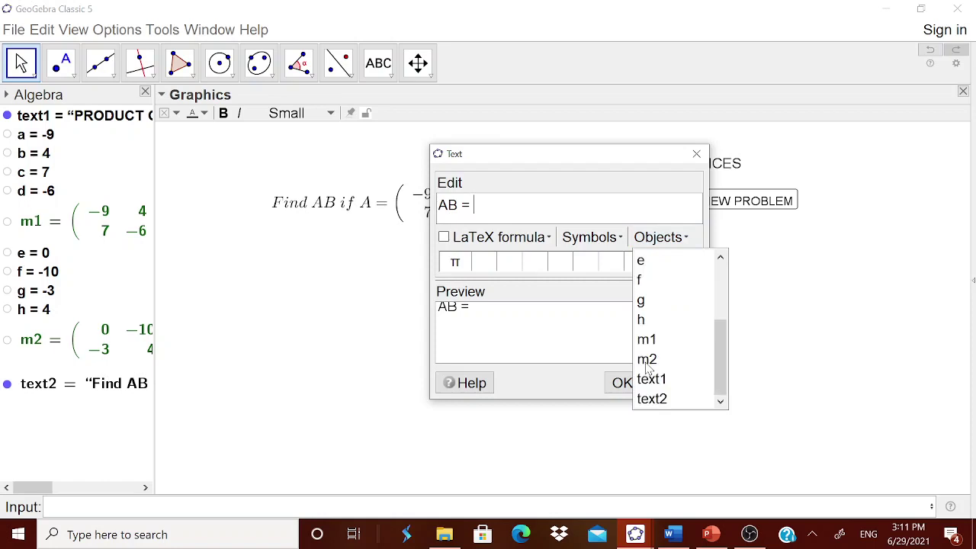
click(668, 340)
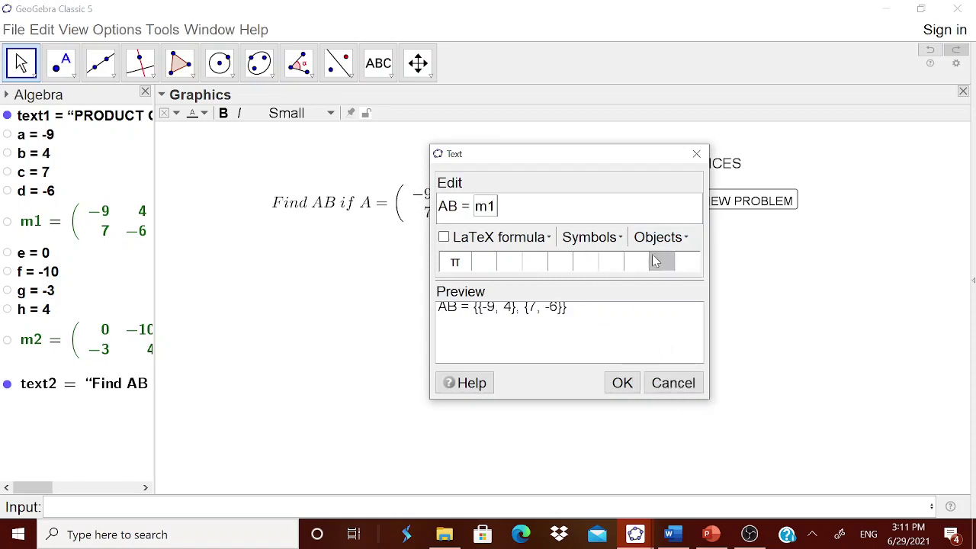
click(445, 238)
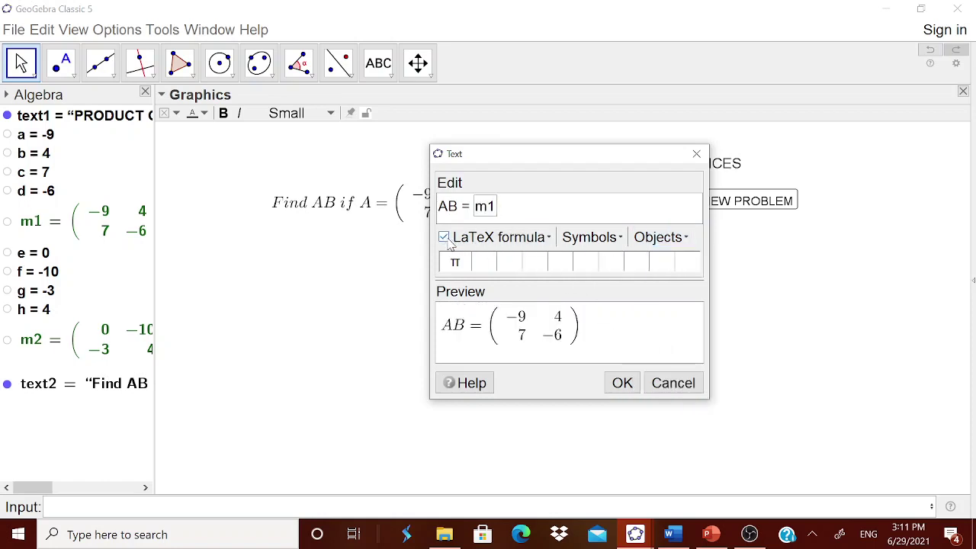
Add matrix object m2 after m1, confirm the text, and position it just beneath the exercise text.
click(661, 237)
click(666, 359)
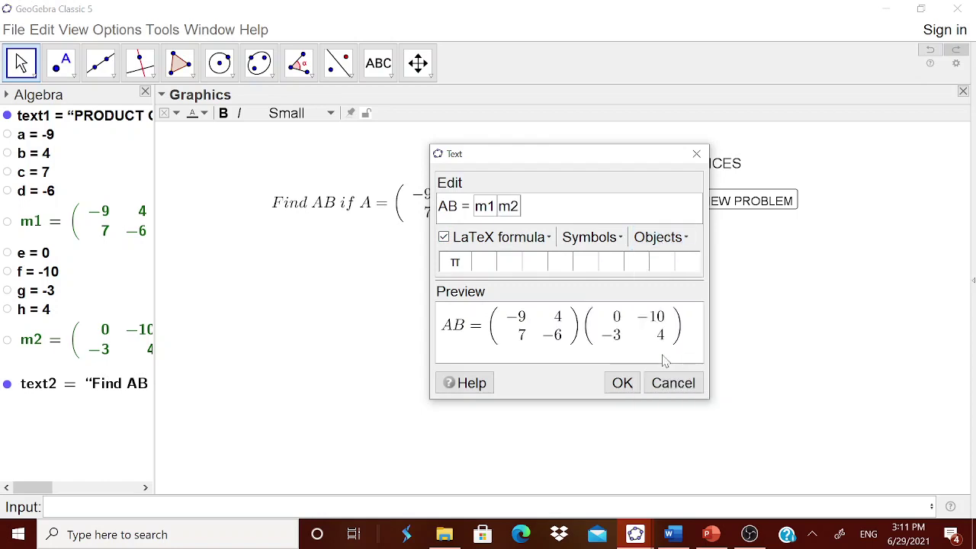
click(622, 383)
drag(545, 430, 408, 276)
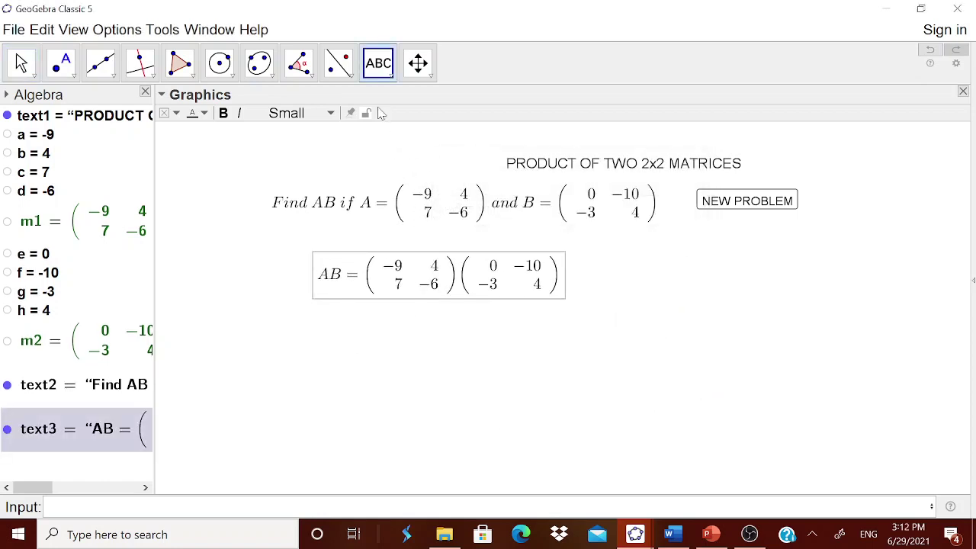
Generate new random problems several times to check that the AB product text updates with them.
click(732, 201)
click(732, 201)
click(732, 201)
click(732, 202)
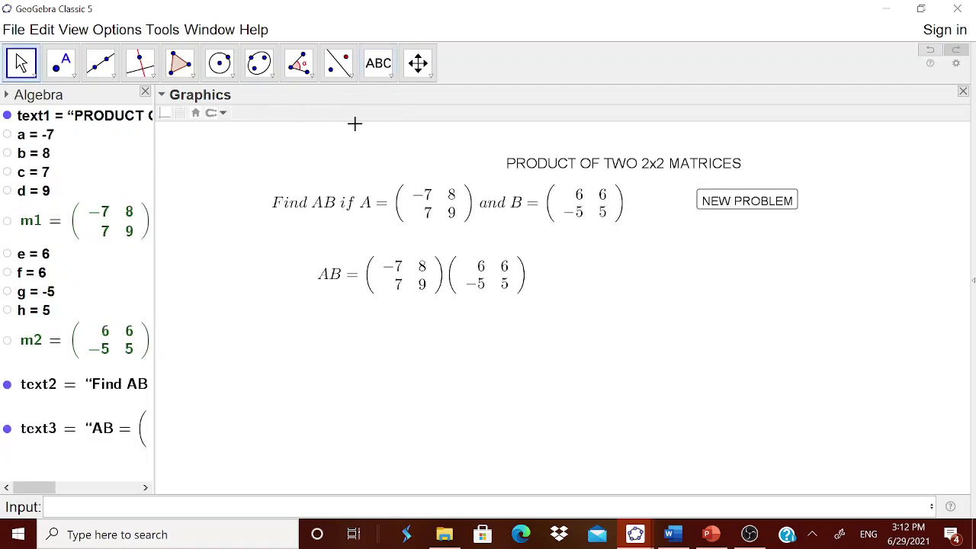
Start another LaTeX text below the AB line with "=" followed by a pair of round brackets.
click(382, 67)
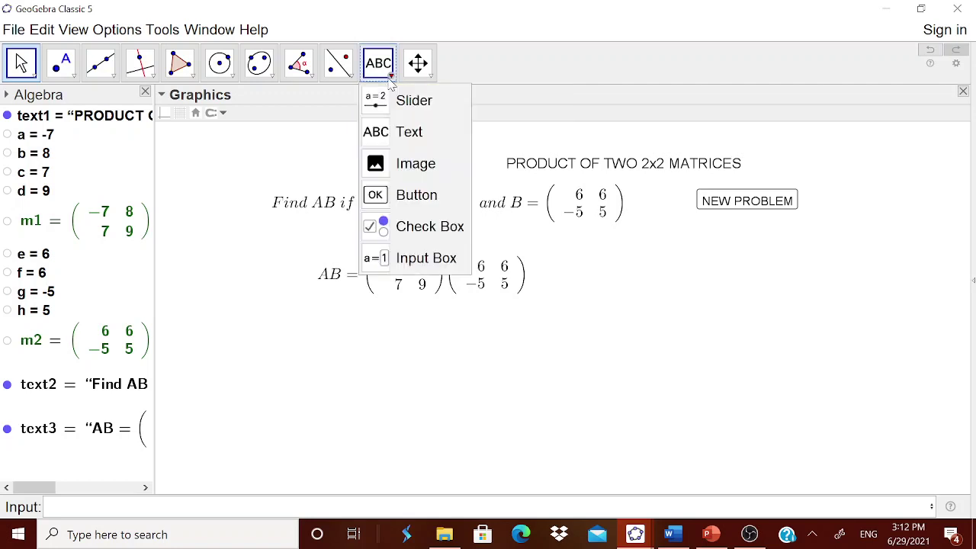
click(392, 133)
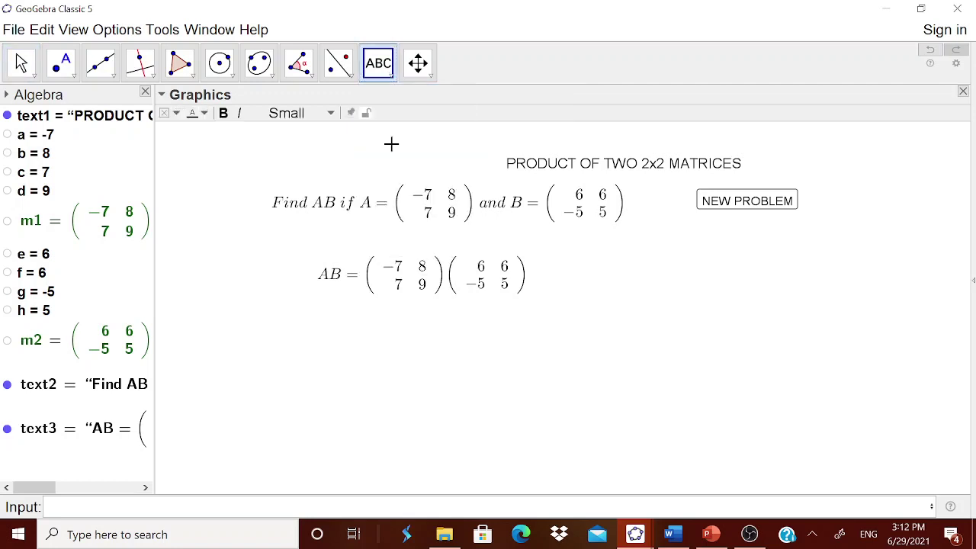
click(439, 383)
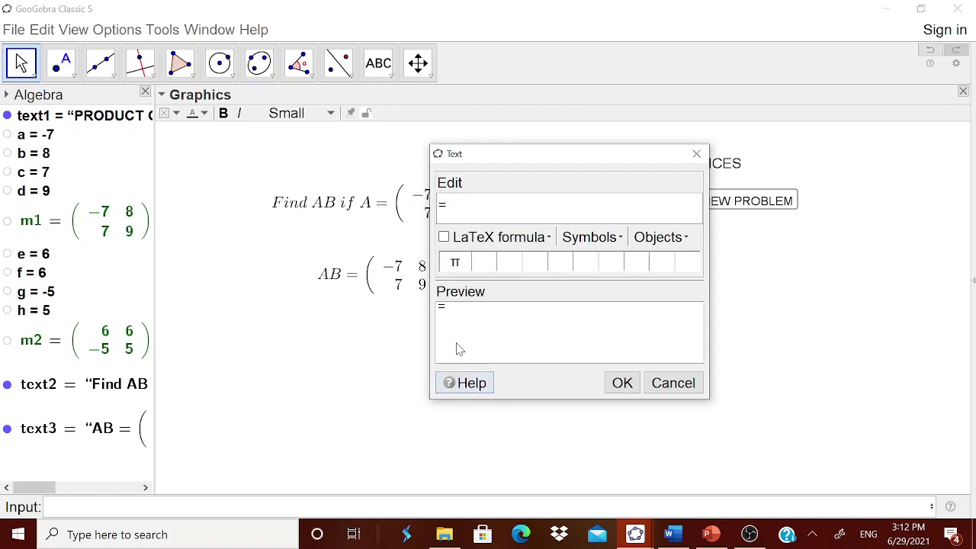
click(445, 237)
click(488, 237)
mouse_move(528, 302)
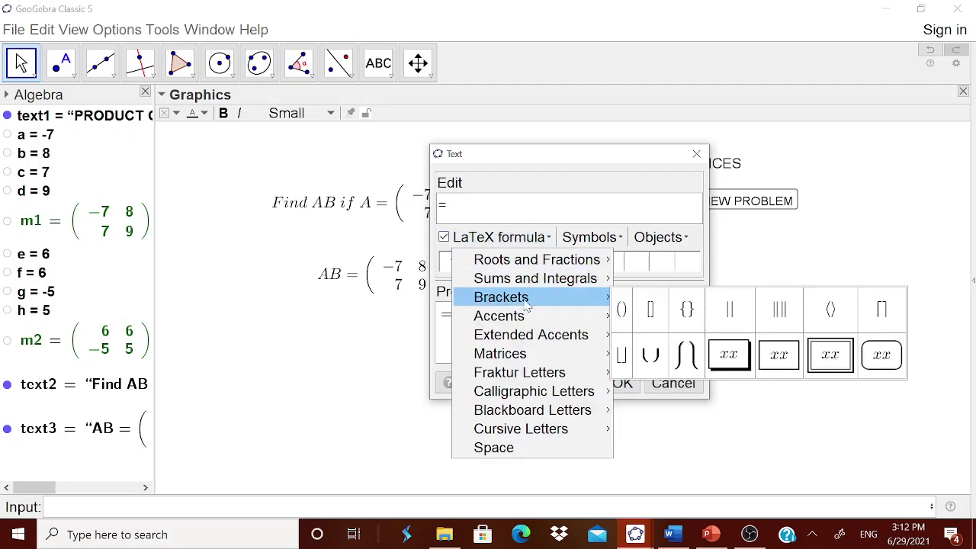
click(622, 309)
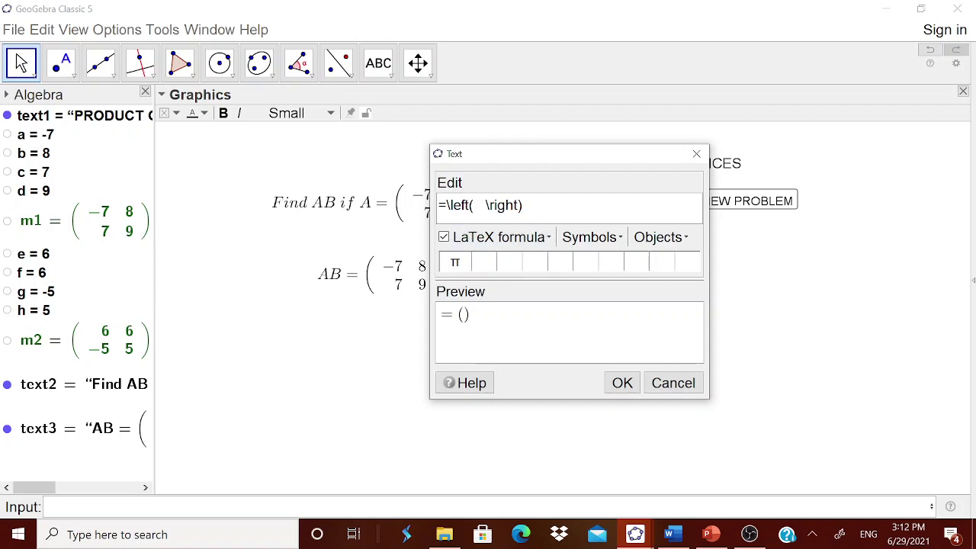
Insert a 2x2 matrix template with entries a, b, c, d inside the round brackets.
click(480, 237)
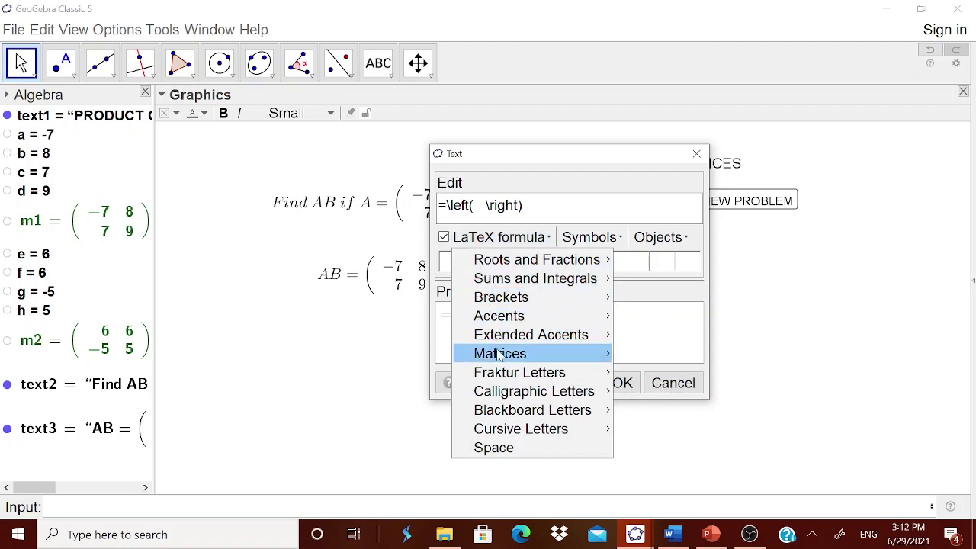
mouse_move(505, 360)
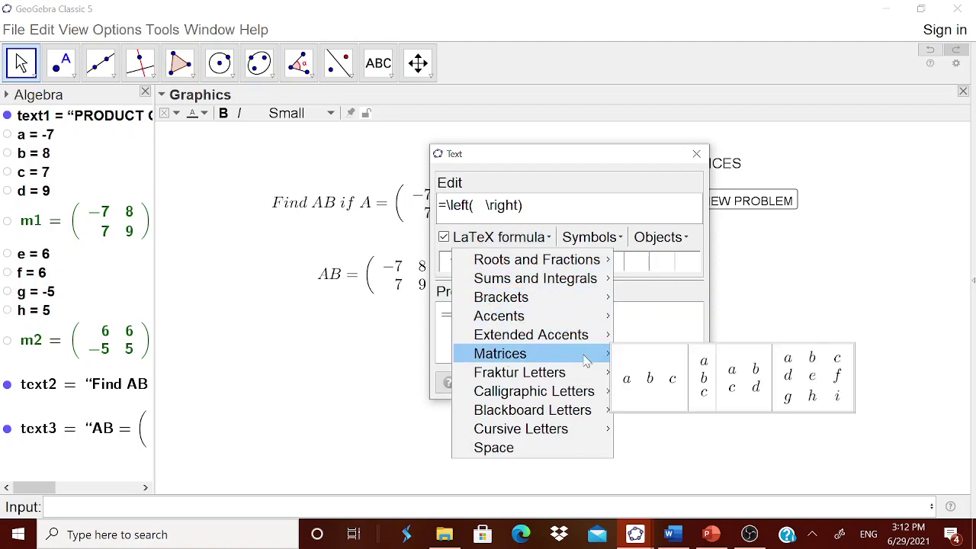
click(753, 390)
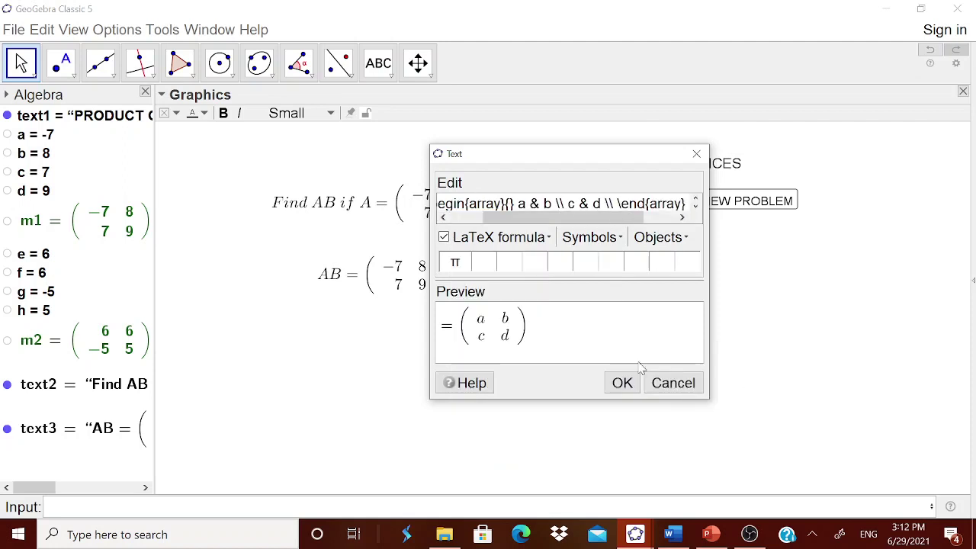
Move the text dialog clear of the AB line and consult the general 2x2 product formula in the Word document.
drag(556, 165, 668, 199)
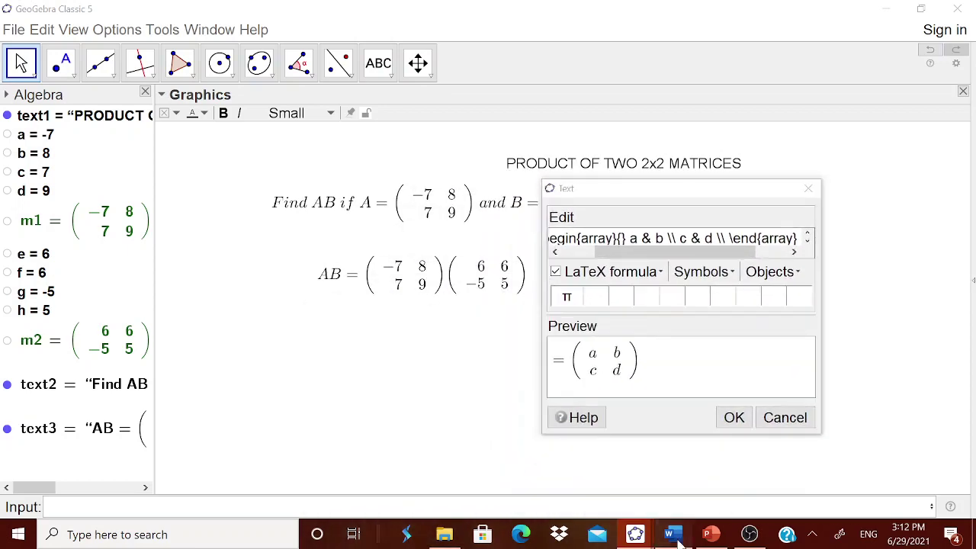
click(671, 535)
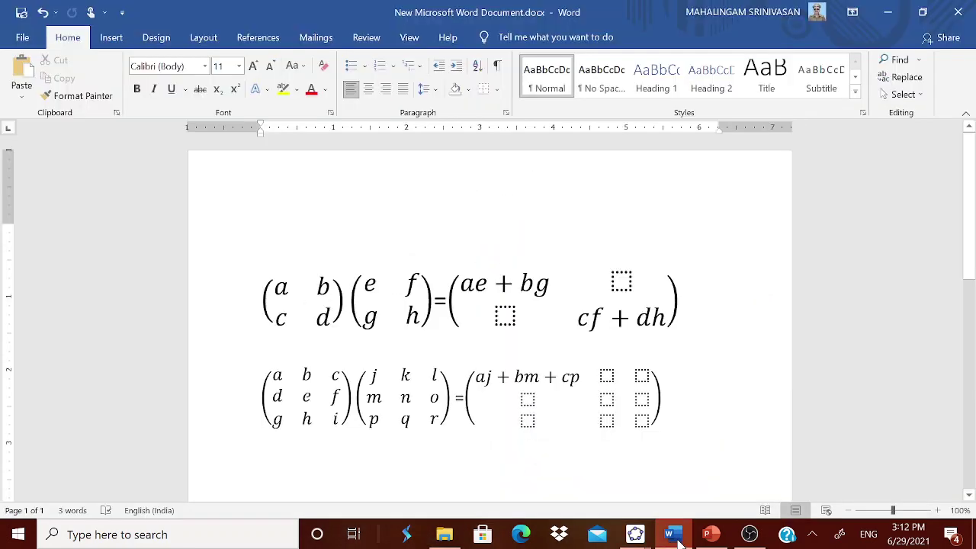
click(671, 534)
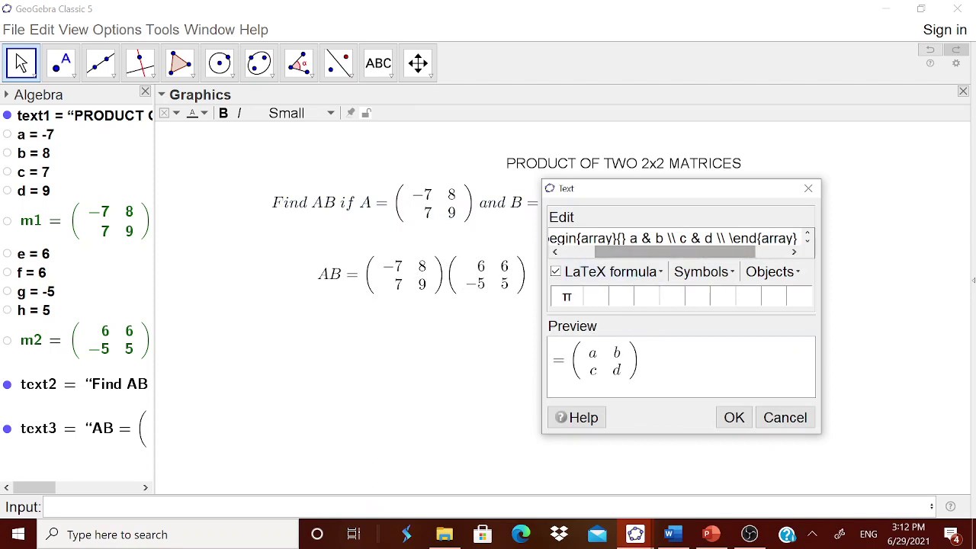
Replace the template's first entry with the object a enclosed in round brackets.
drag(630, 238, 639, 239)
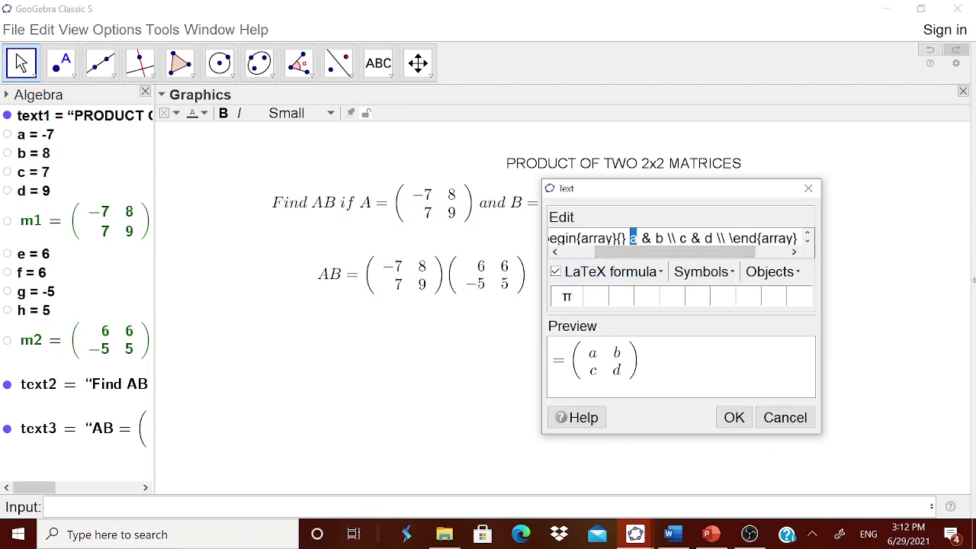
key(BackSpace)
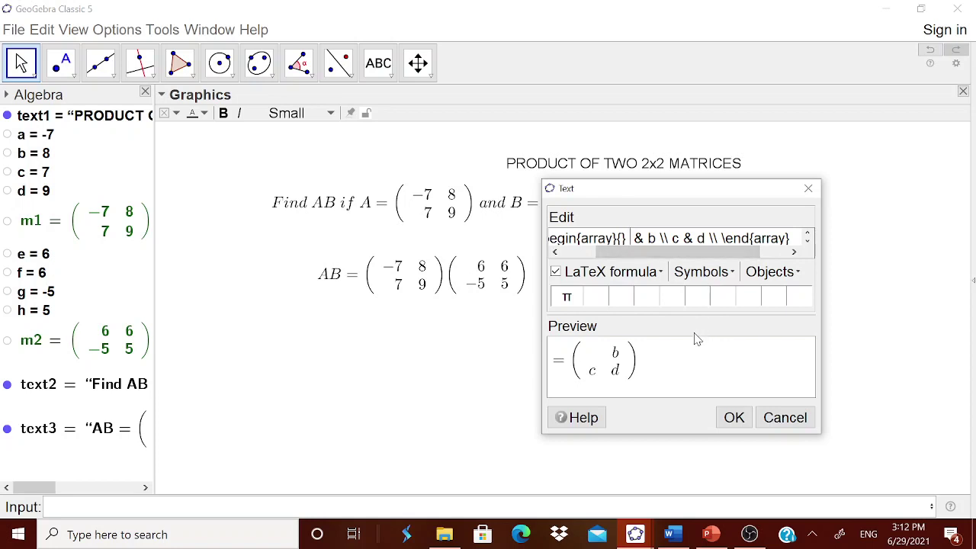
click(773, 271)
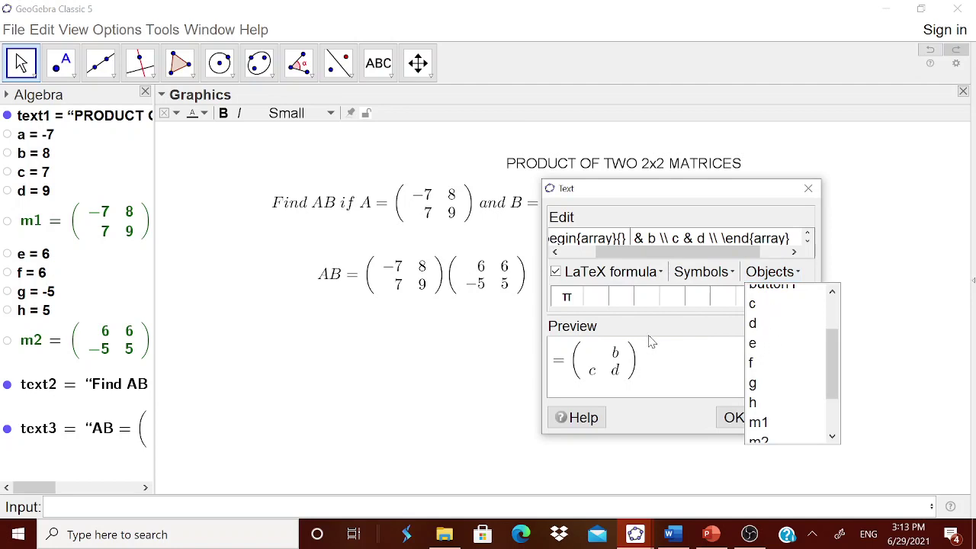
text((A))
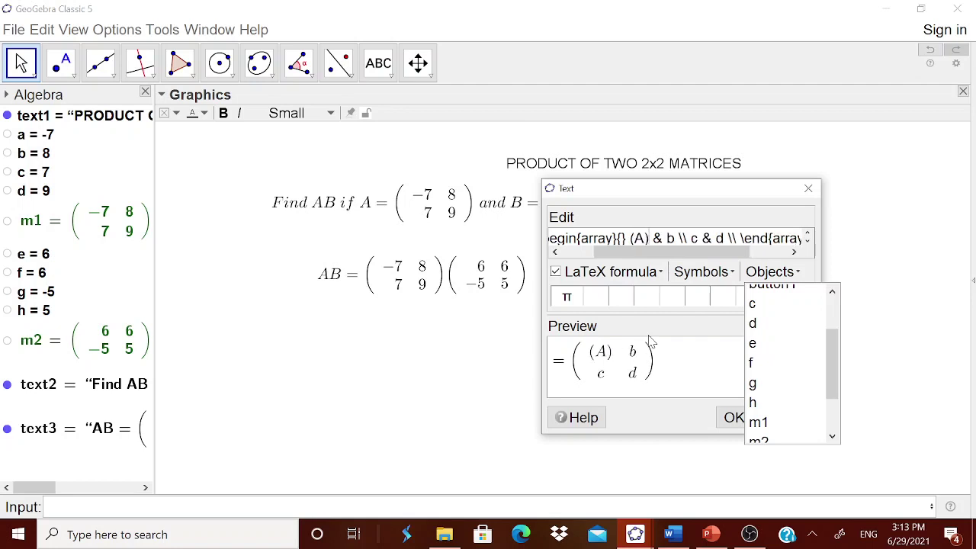
key(BackSpace)
key(BackSpace)
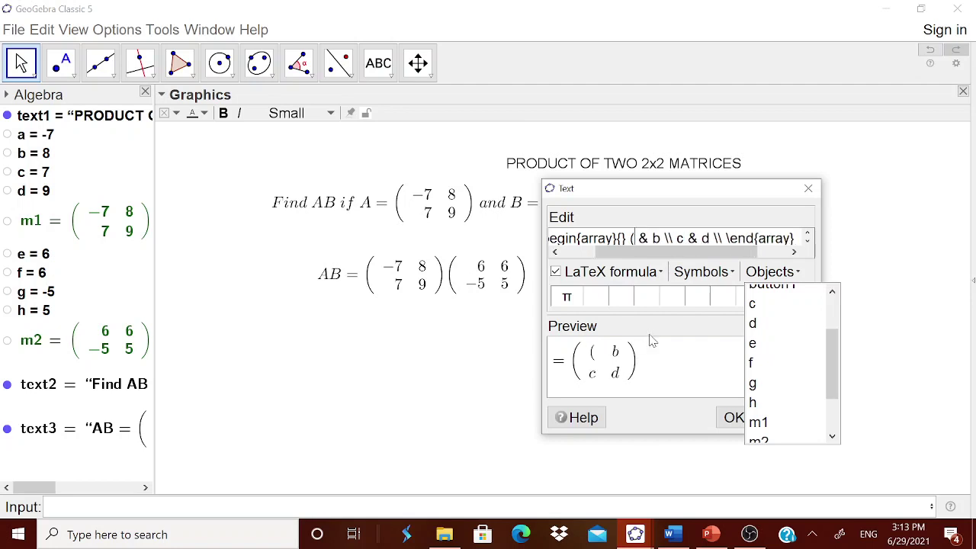
scroll(763, 336, up, 2)
click(761, 318)
text())
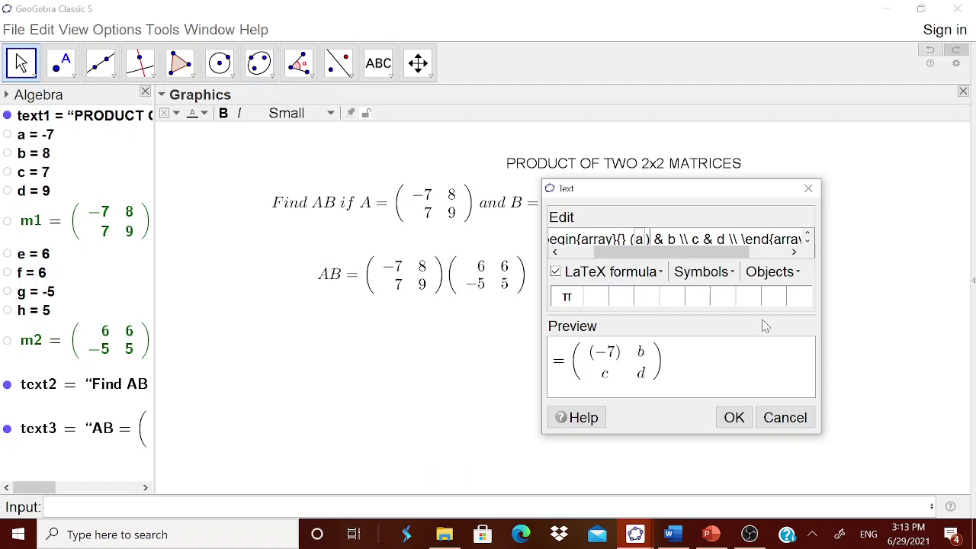
Extend the first matrix entry with the object e in round brackets followed by a plus sign.
text(()
click(771, 272)
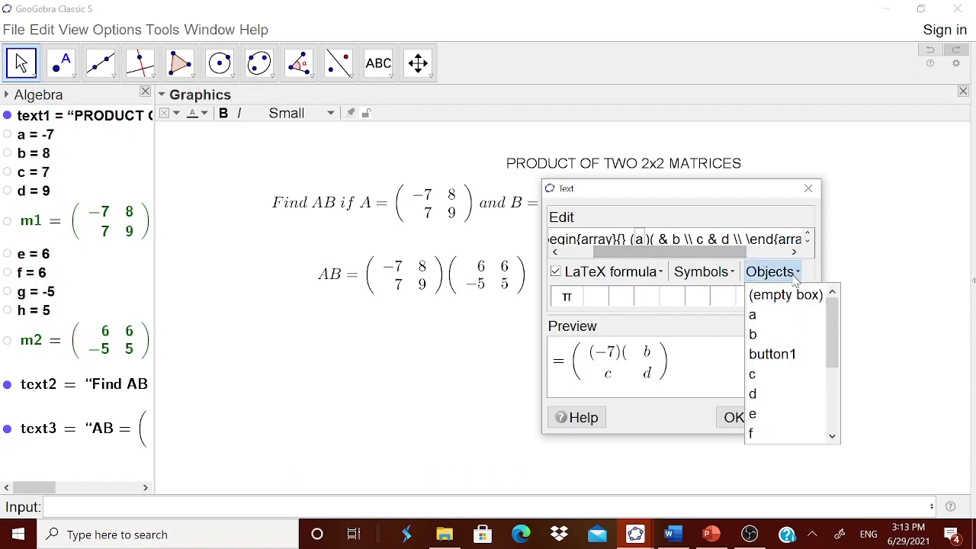
click(762, 416)
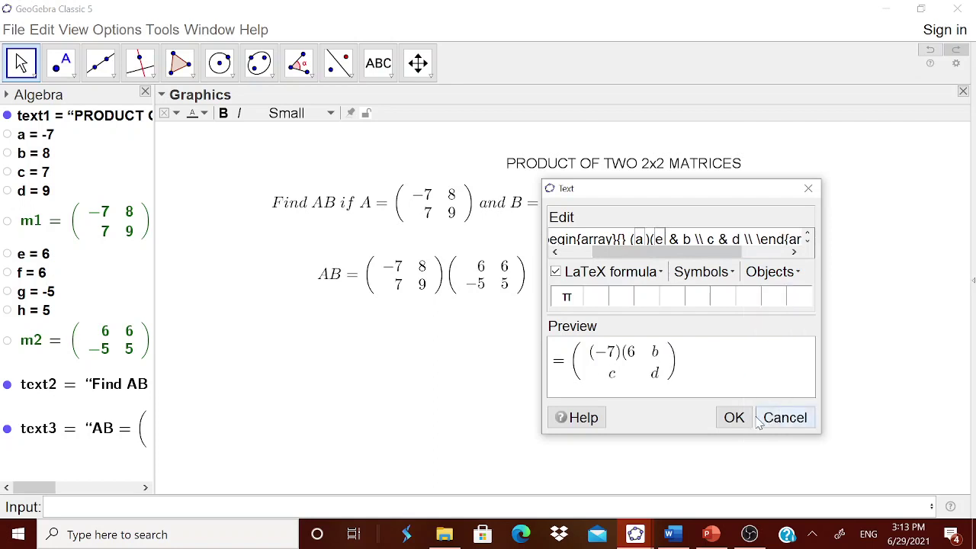
text()+)
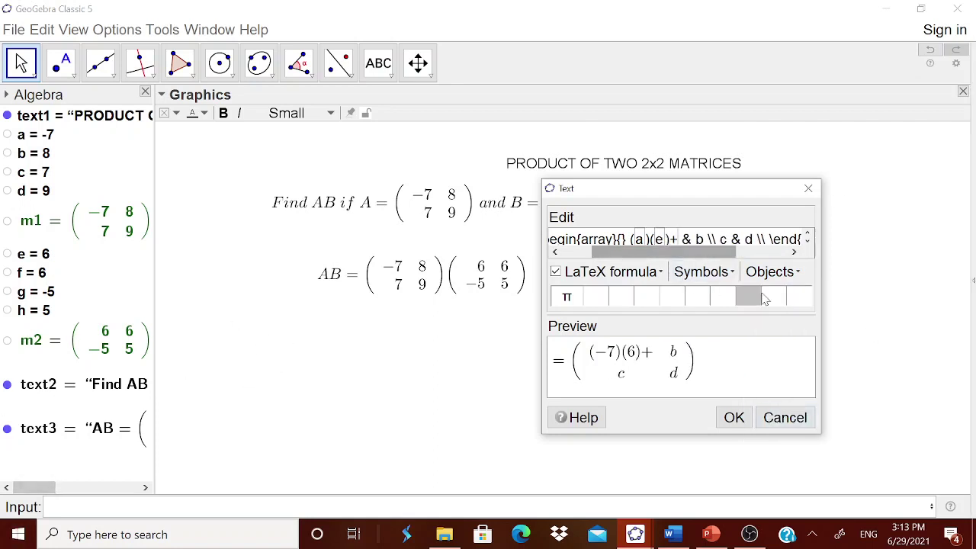
click(778, 272)
click(779, 274)
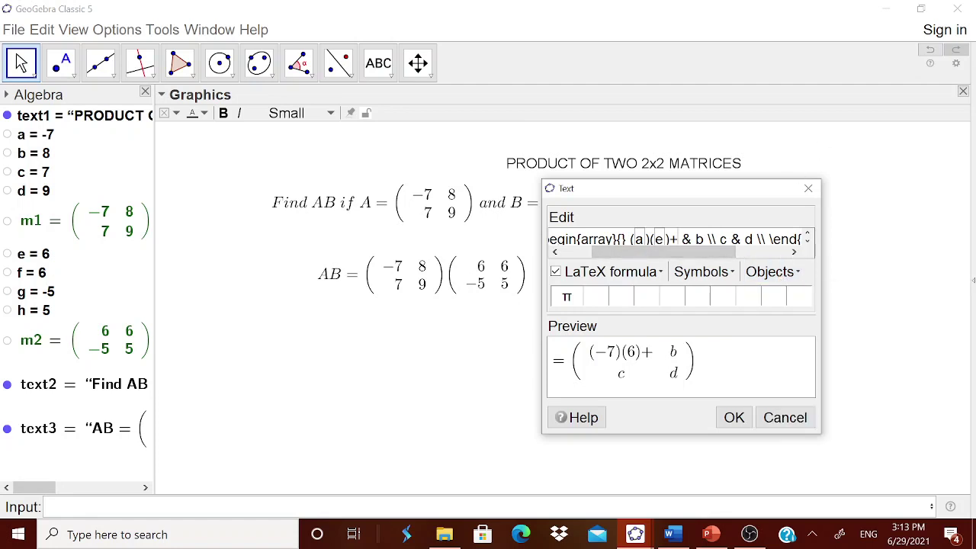
text(()
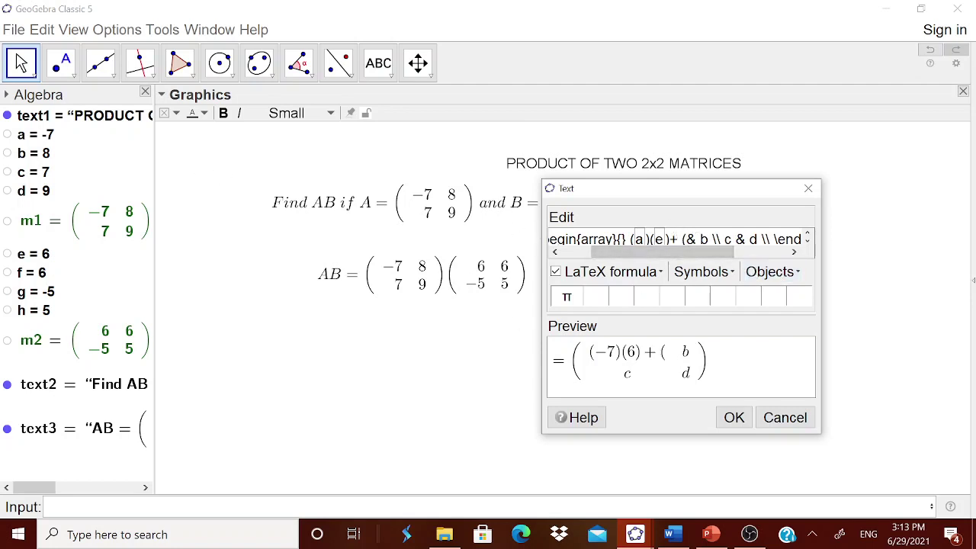
key(BackSpace)
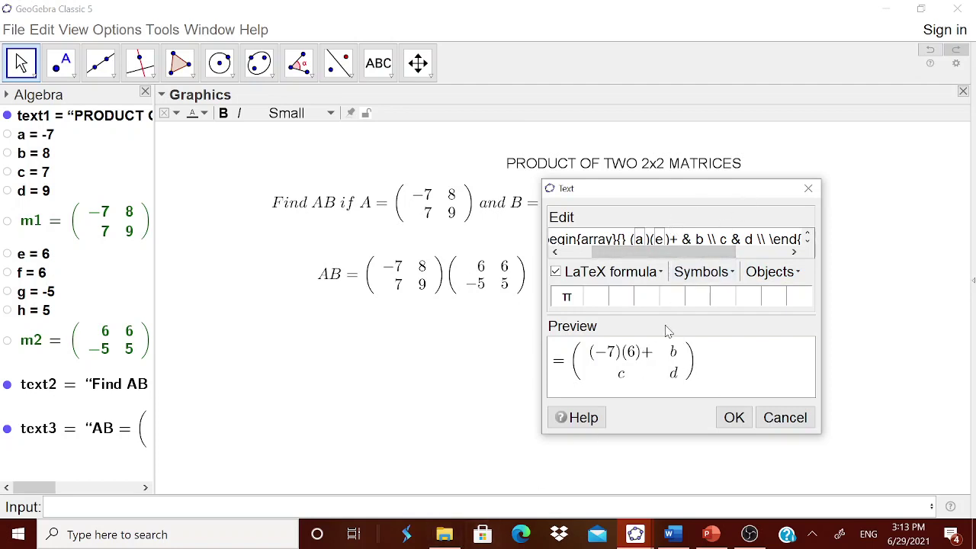
click(696, 240)
click(670, 239)
key(Delete)
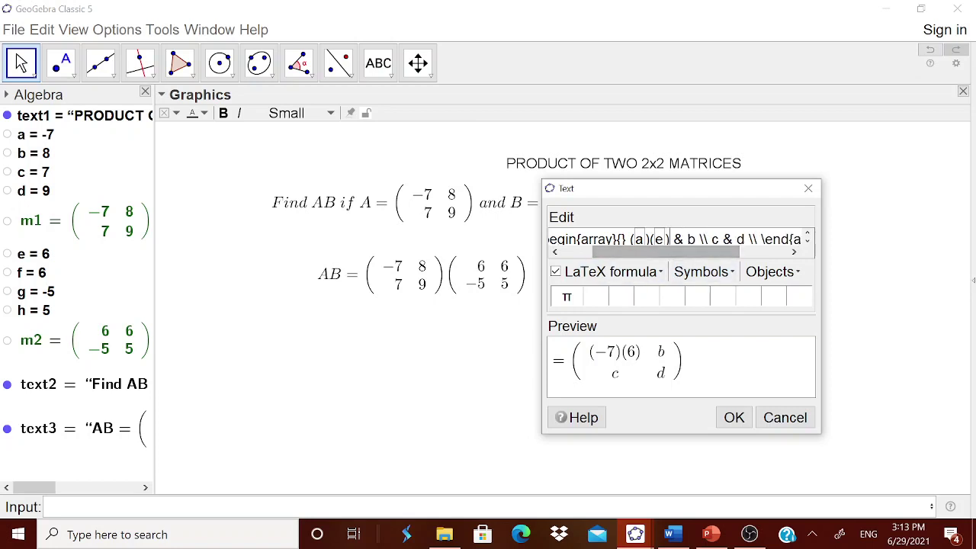
drag(688, 239, 695, 240)
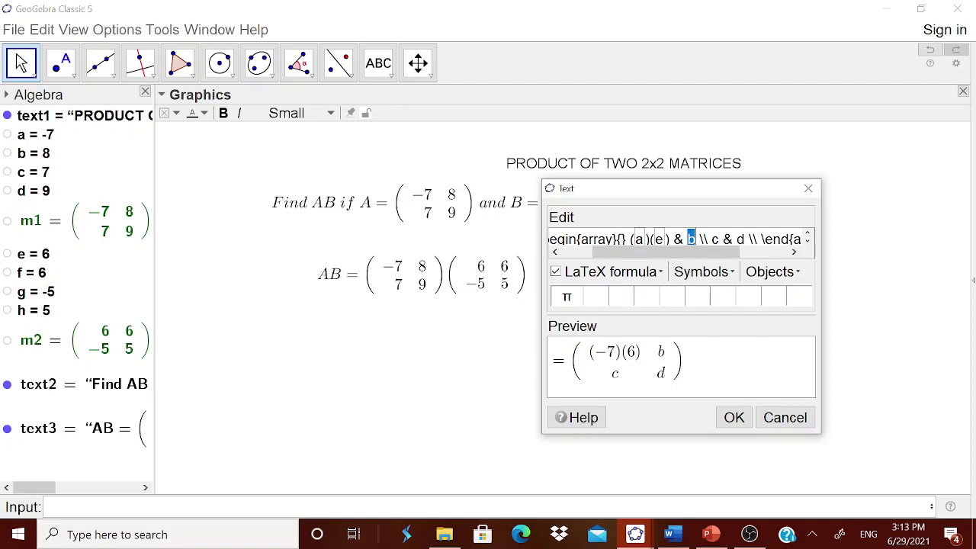
click(670, 238)
text(+)
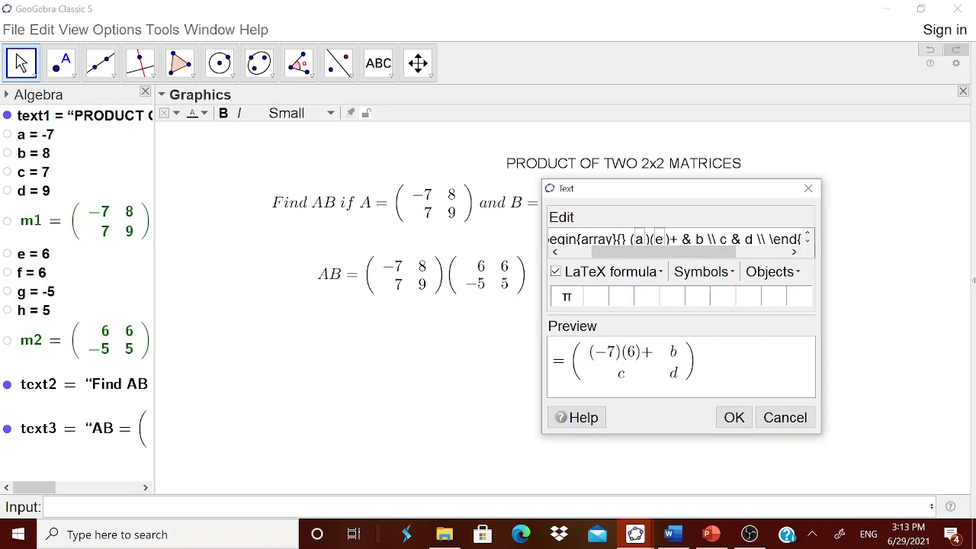
Extend the first matrix entry with the object b in round brackets and open the bracket for the next factor.
click(750, 273)
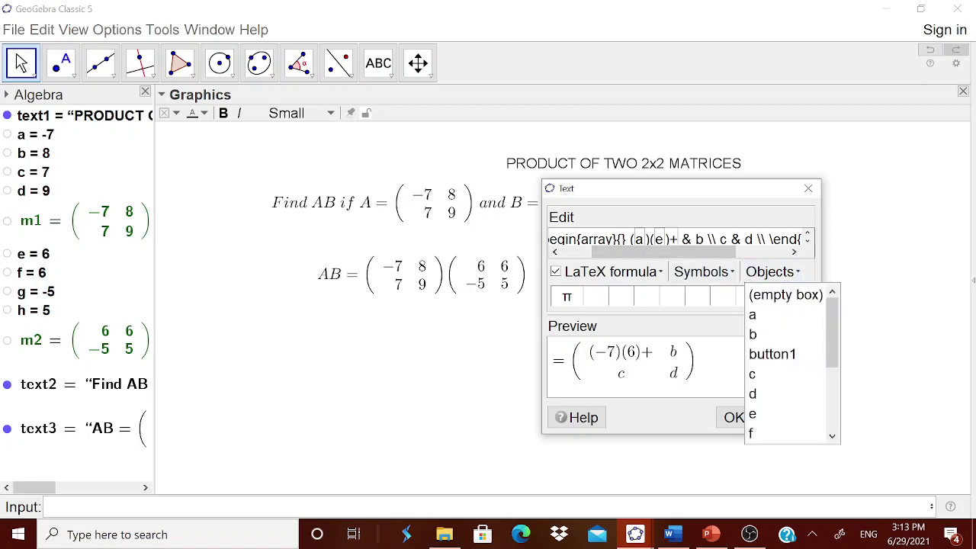
text())
key(BackSpace)
text(()
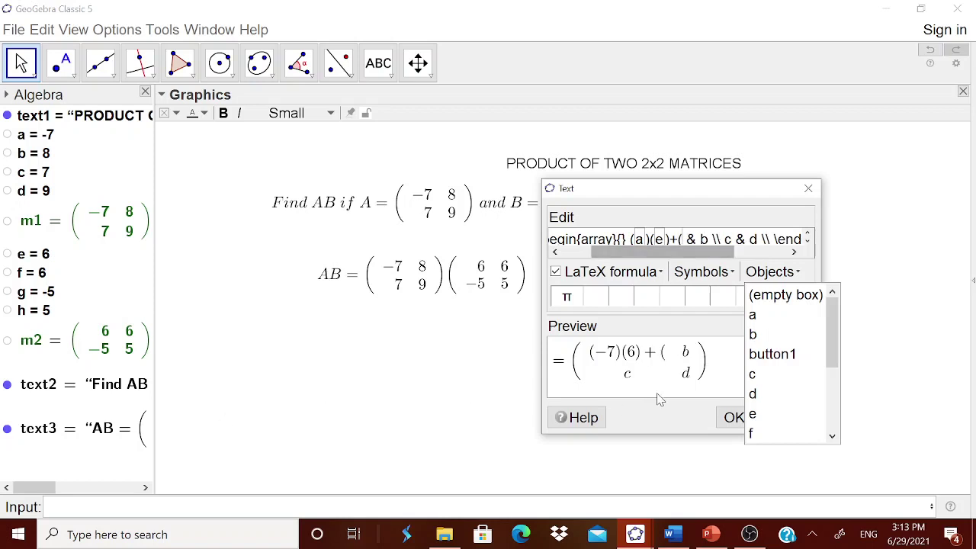
click(774, 341)
text()()
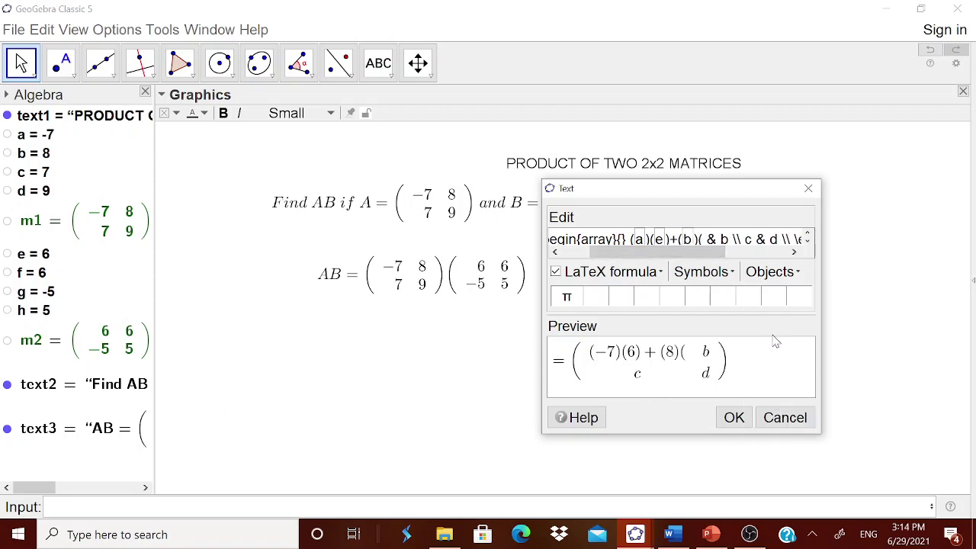
Finish the first matrix entry with the object g in round brackets and place the text beneath the AB line.
click(770, 271)
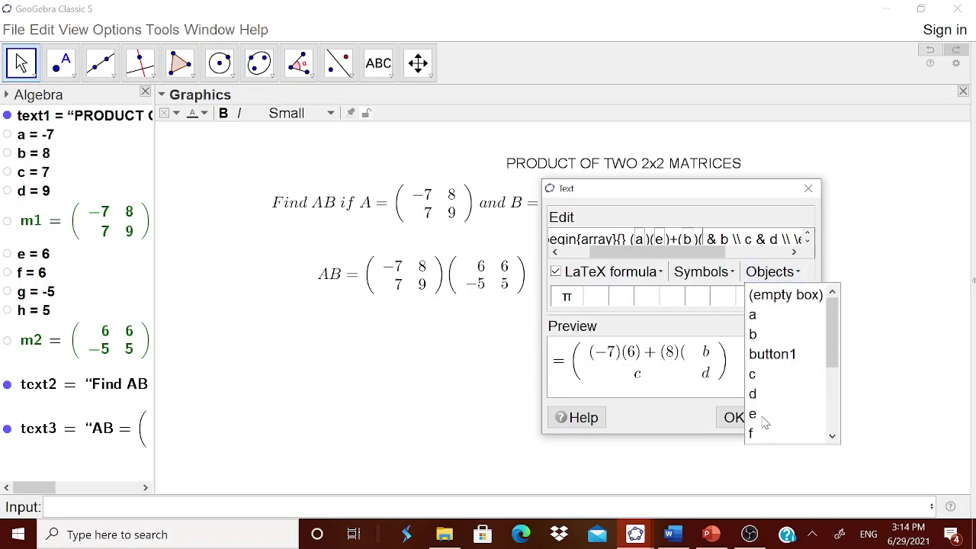
scroll(767, 375, down, 2)
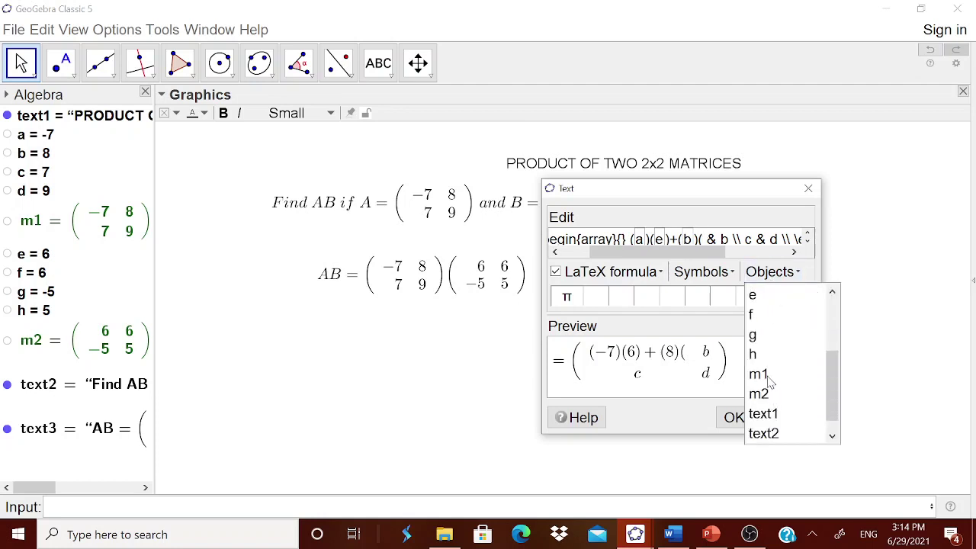
click(759, 338)
text())
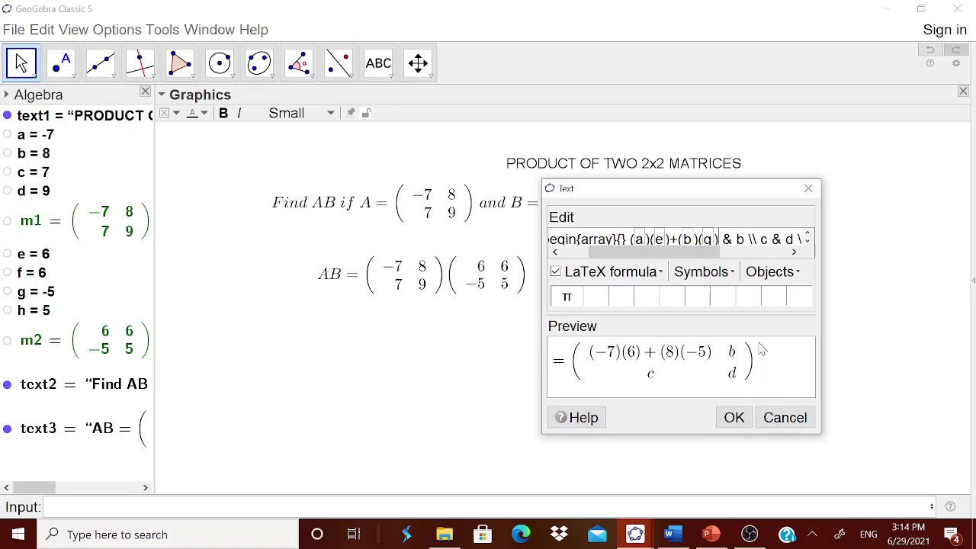
click(734, 418)
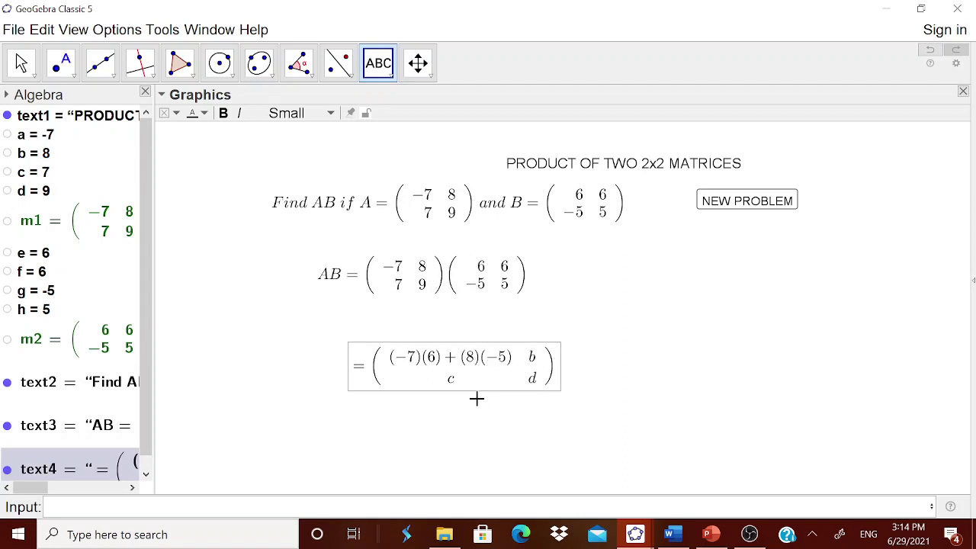
drag(464, 376, 466, 360)
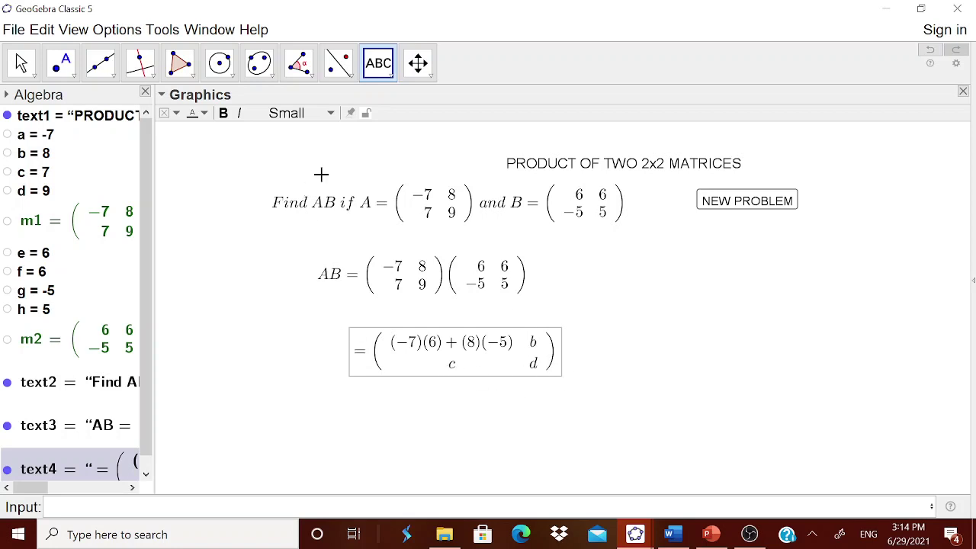
Define a new matrix as the product m1*m2.
scroll(226, 299, up, 3)
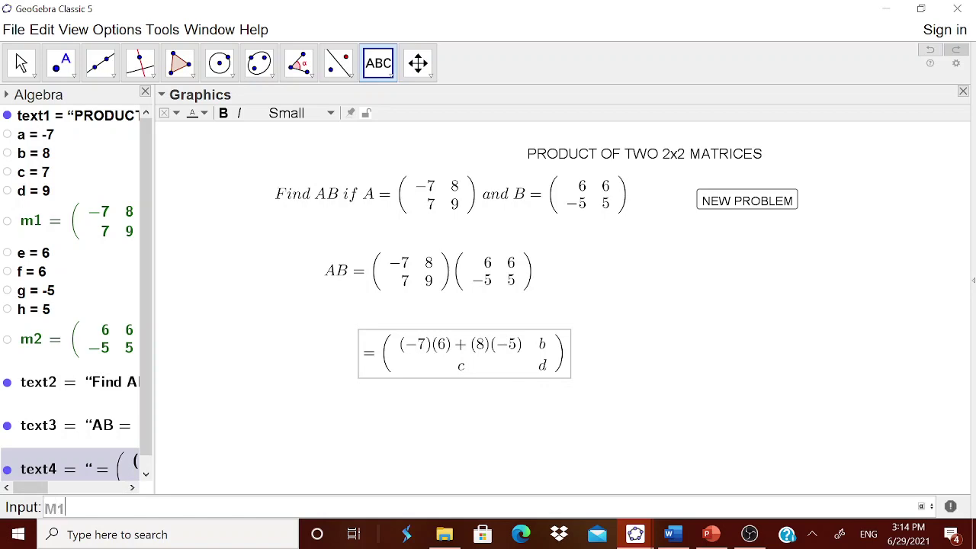
text(1*m2)
key(Return)
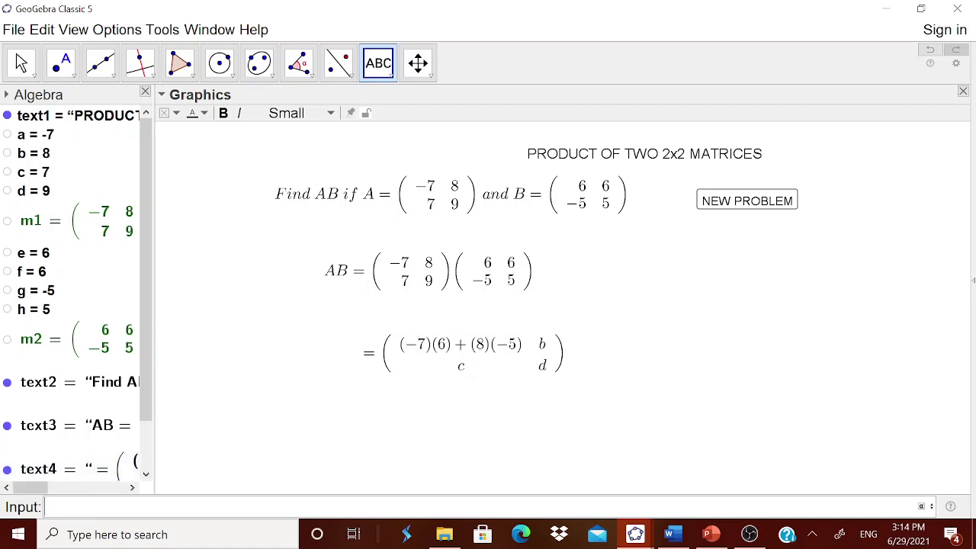
drag(143, 380, 43, 455)
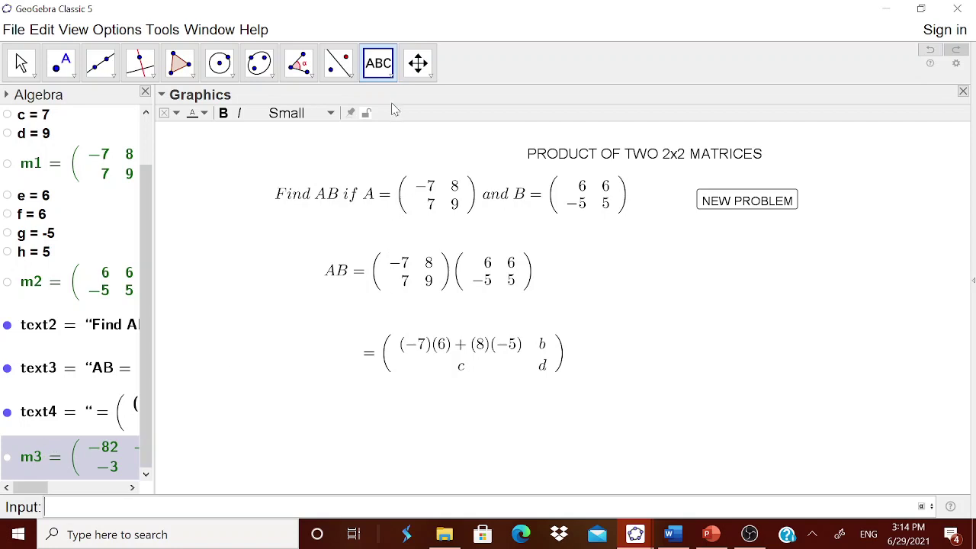
Add a LaTeX text below the expanded matrix reading "AB =" followed by the linked object m3.
click(391, 77)
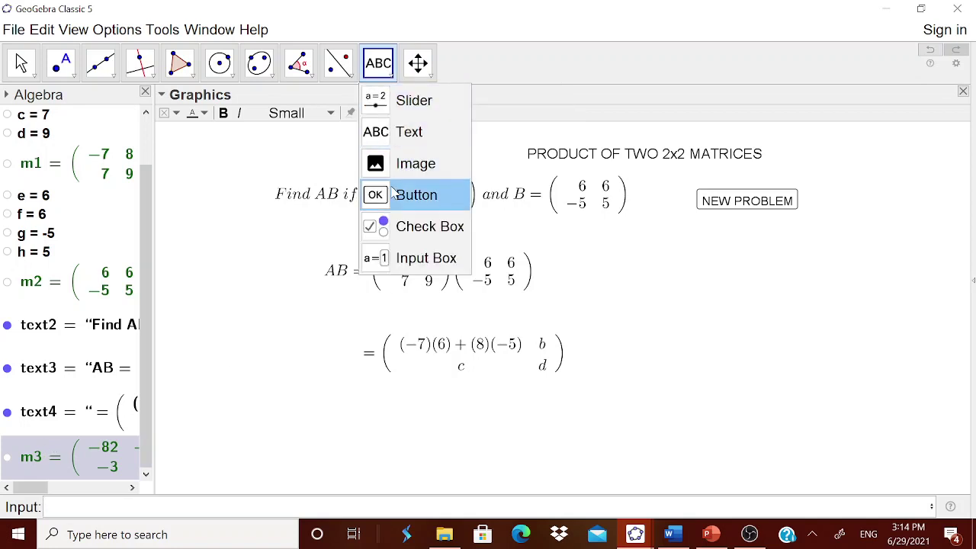
click(404, 131)
click(397, 429)
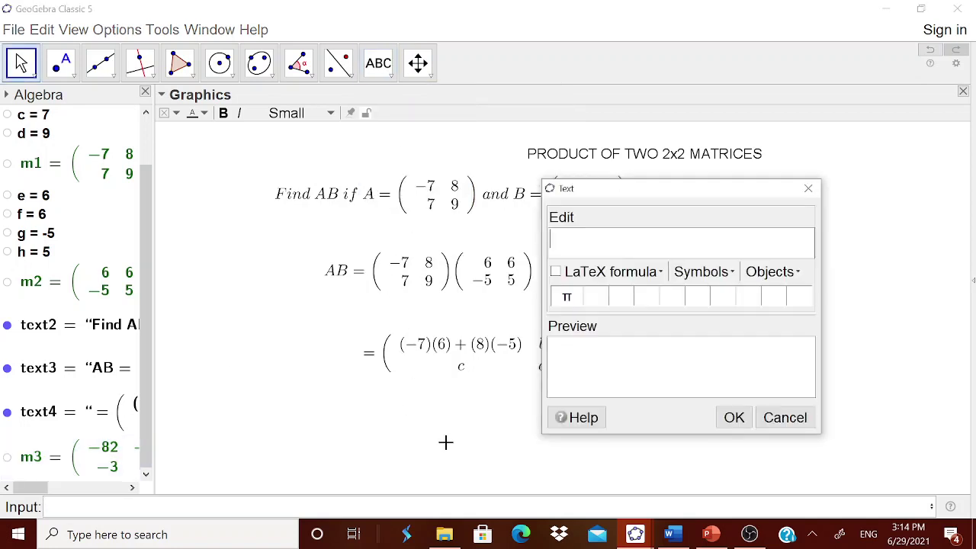
text(AB =)
click(785, 273)
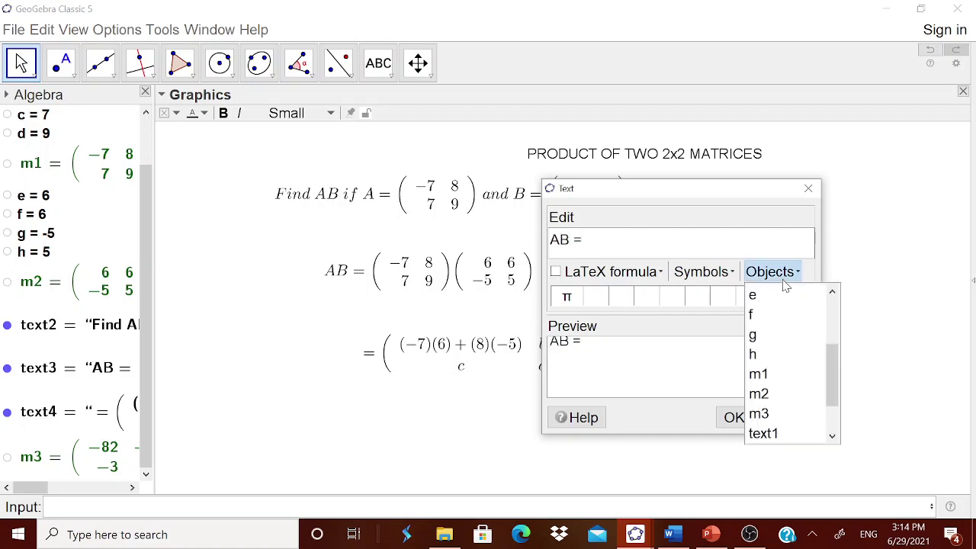
click(760, 414)
click(556, 272)
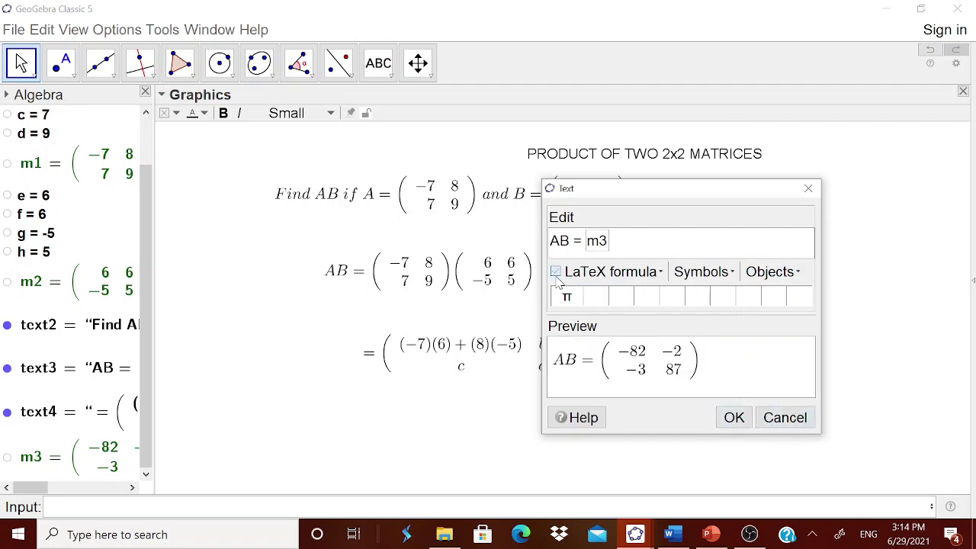
click(734, 417)
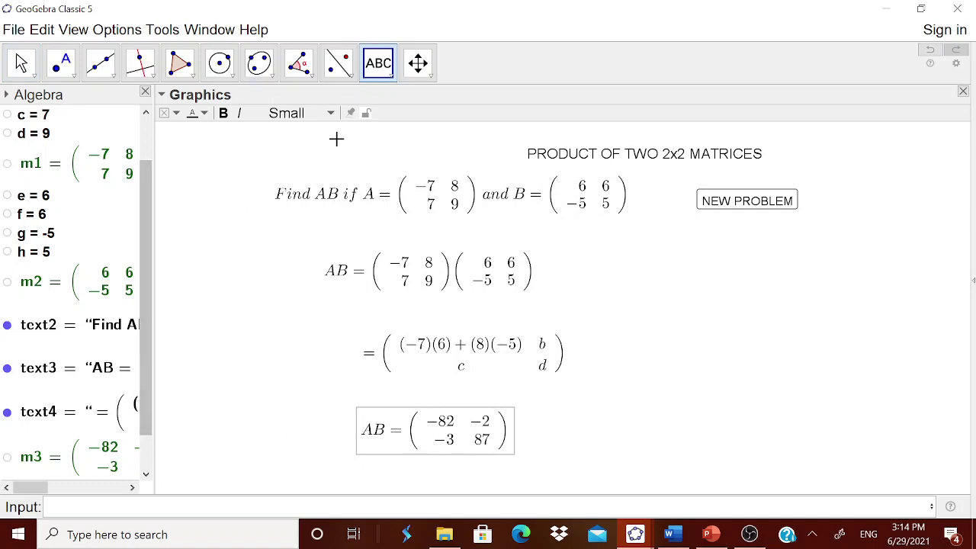
Generate several new problems to check that the solution lines update with the random matrices.
click(759, 212)
click(758, 207)
click(758, 205)
click(757, 204)
click(757, 206)
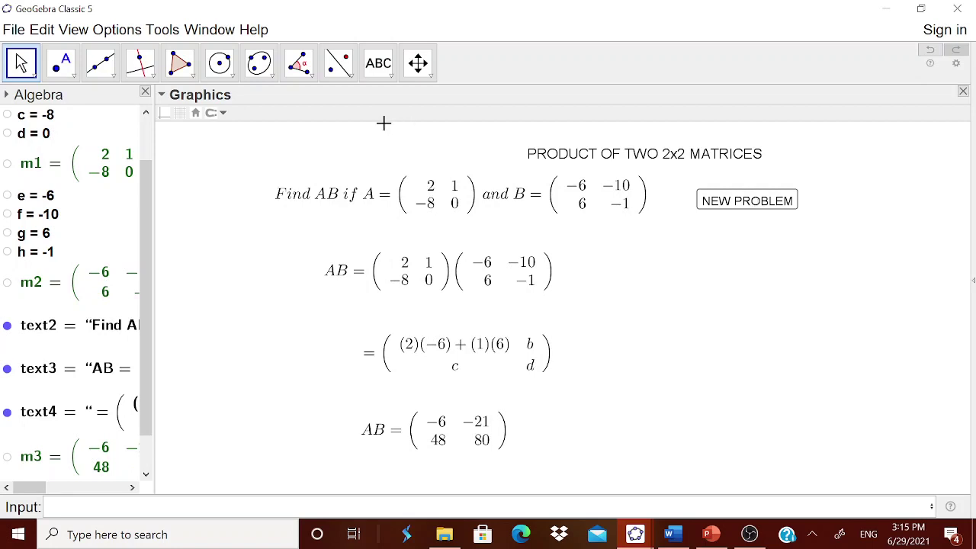
Place a show/hide check box below the NEW PROBLEM button and caption it SHOW ANSWER.
click(389, 79)
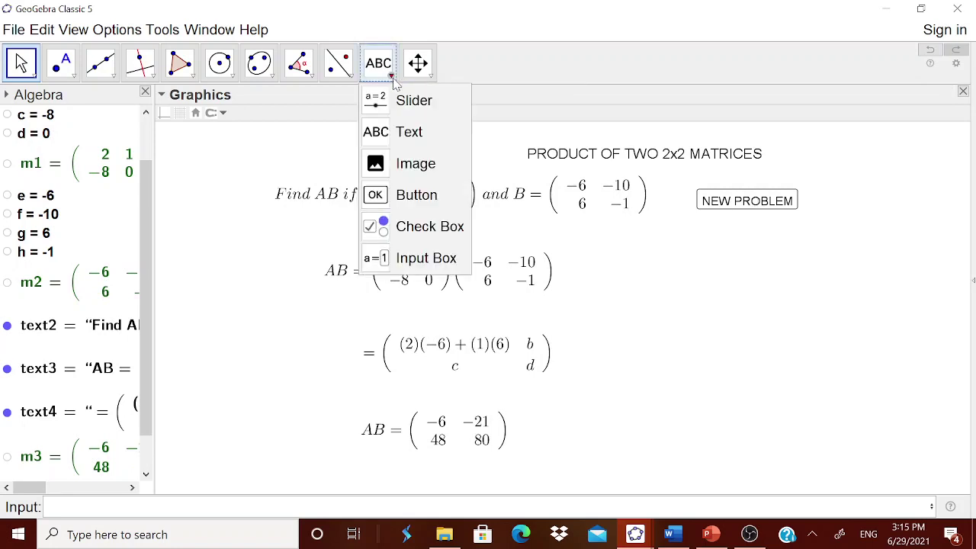
click(412, 227)
click(677, 304)
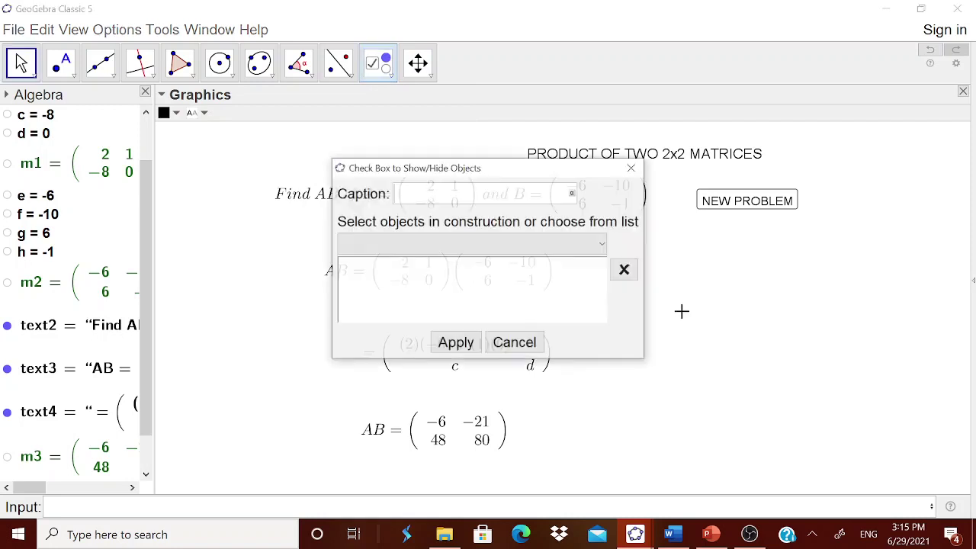
drag(513, 171, 809, 204)
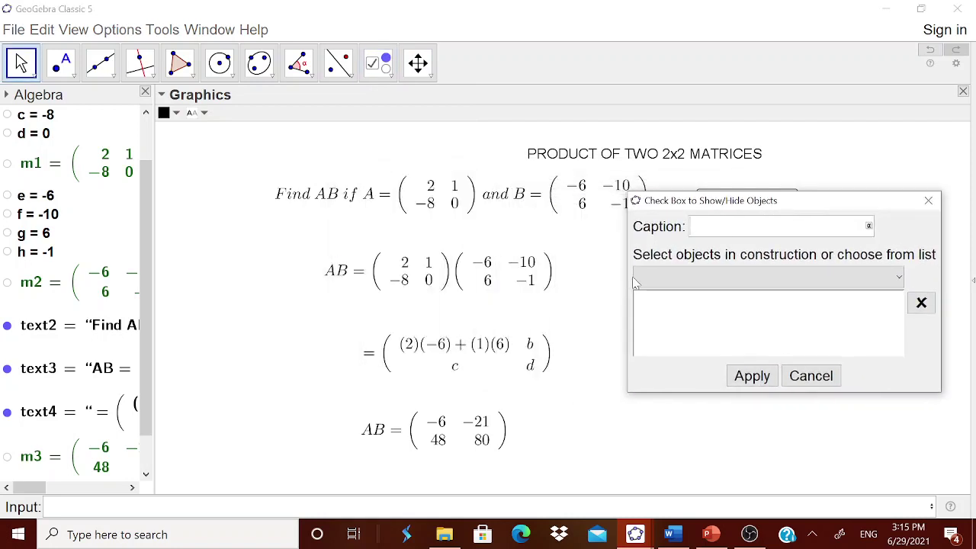
drag(143, 406, 151, 446)
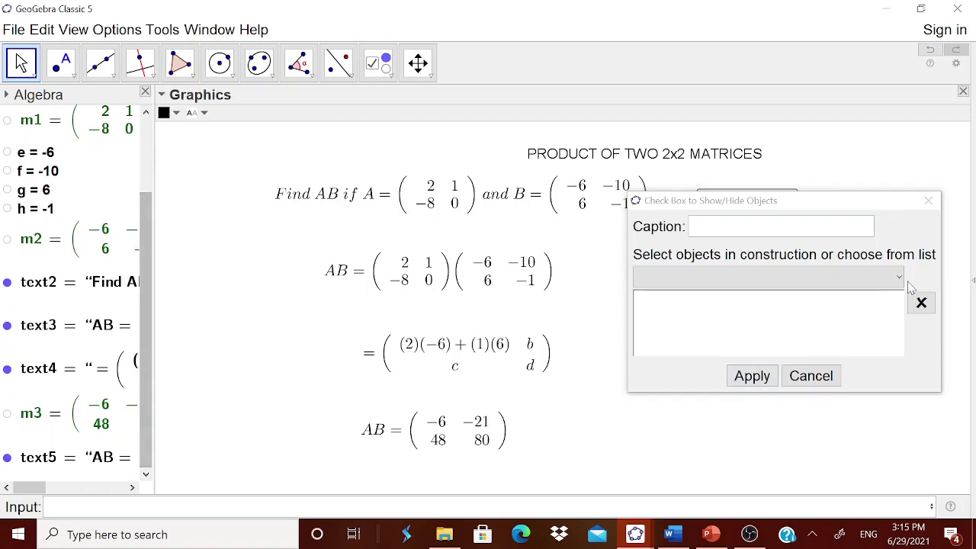
click(755, 226)
text(SHOW ANSWER)
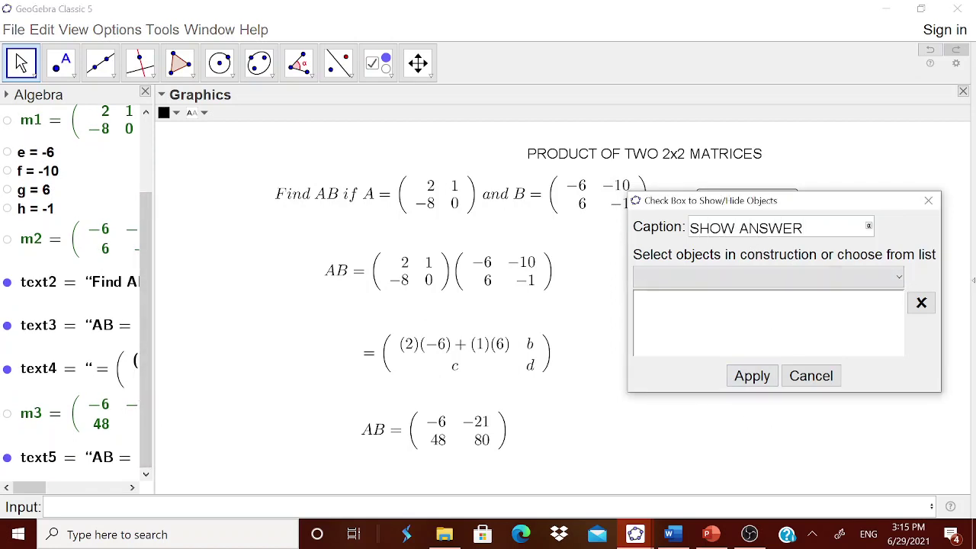
Assign text4 and text5 to the SHOW ANSWER check box and apply it.
click(899, 278)
click(736, 397)
click(896, 283)
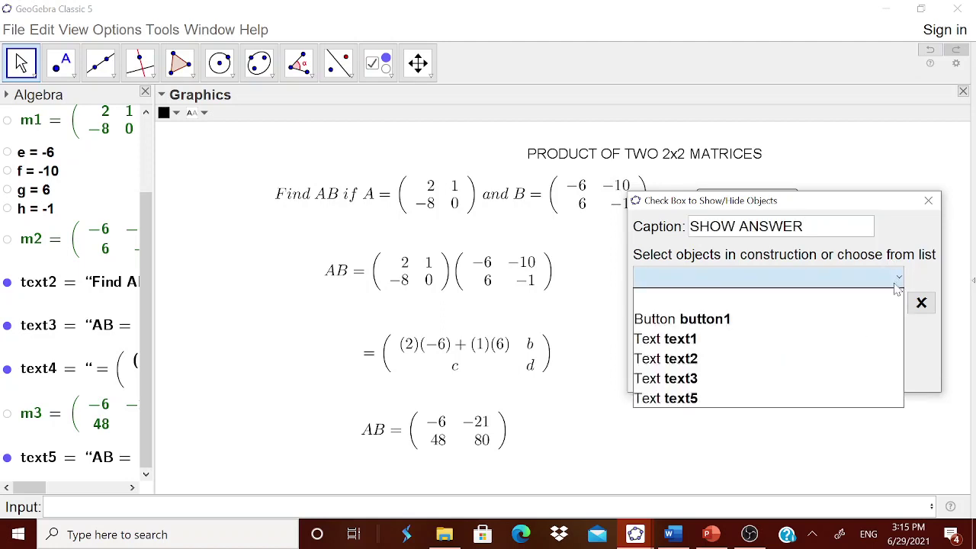
click(738, 398)
click(751, 375)
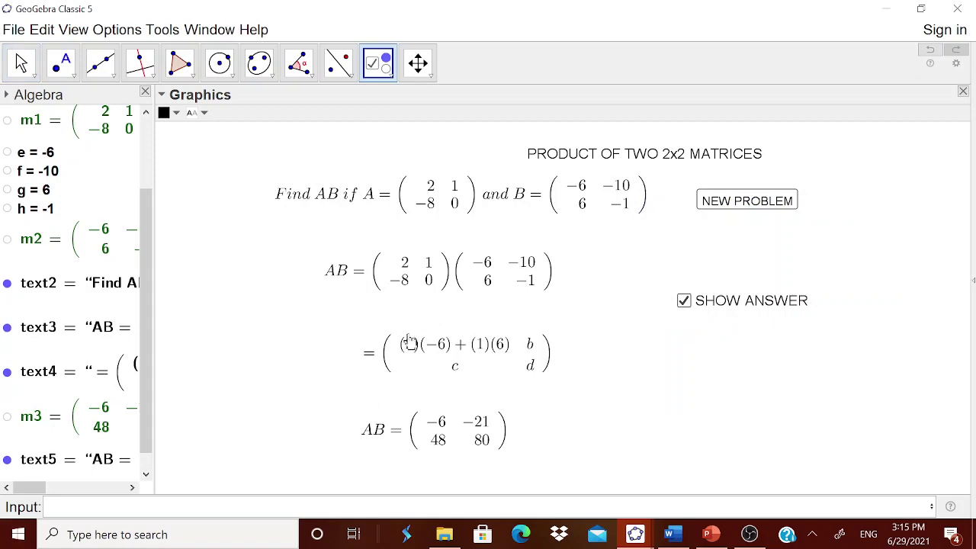
click(684, 300)
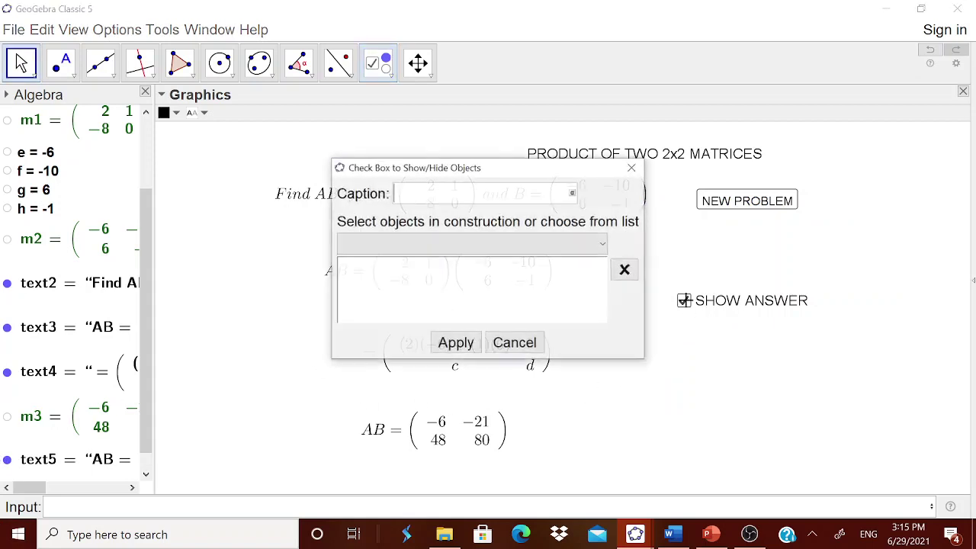
click(514, 342)
key(Escape)
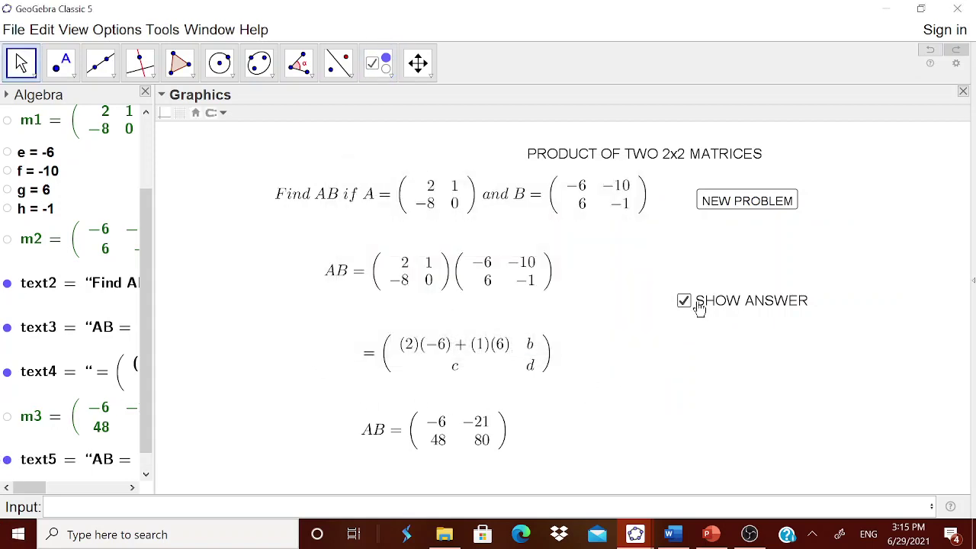
Test the worksheet by toggling SHOW ANSWER and generating new problems, leaving the answer hidden.
click(684, 302)
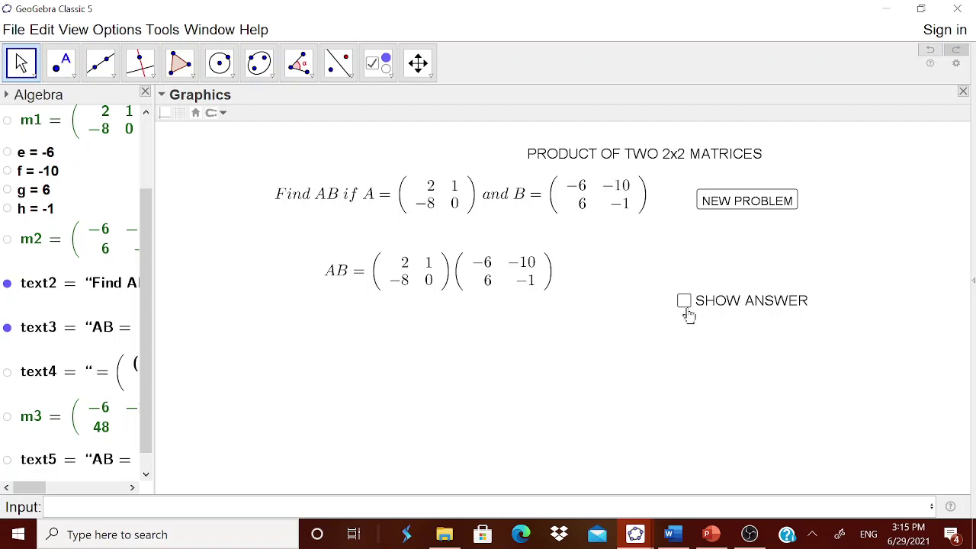
click(687, 313)
click(685, 305)
click(742, 205)
click(686, 304)
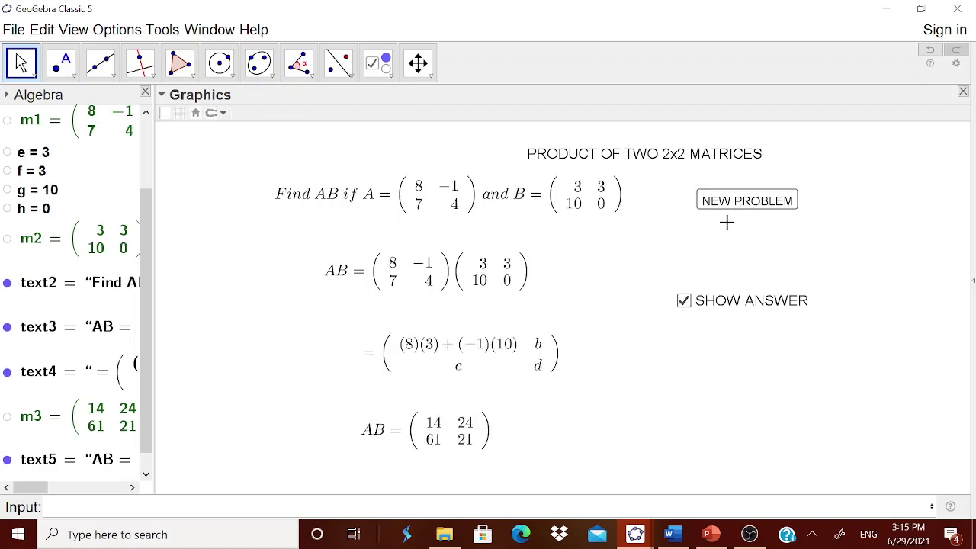
click(685, 304)
click(755, 205)
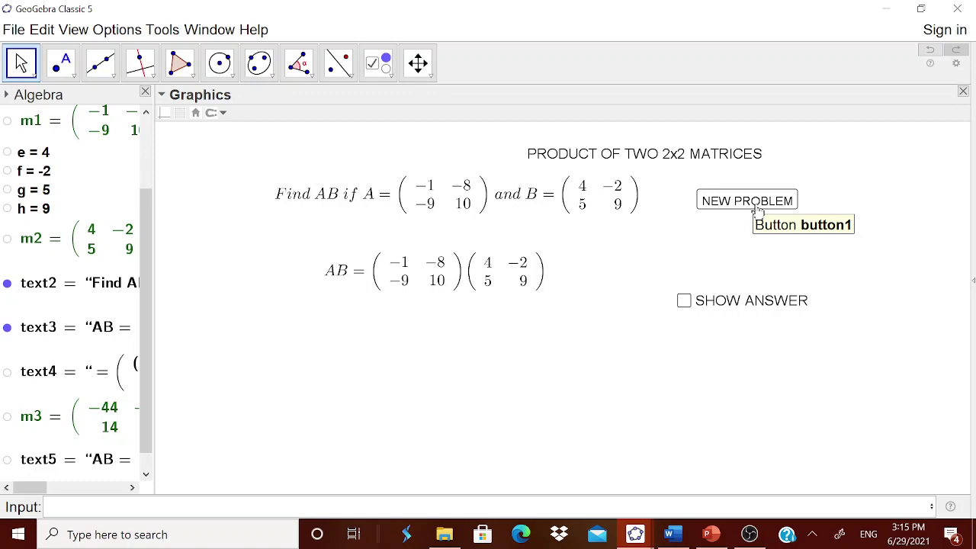
Review the general 2x2 and 3x3 product formulas in the Word document and return to the GeoGebra worksheet.
click(670, 534)
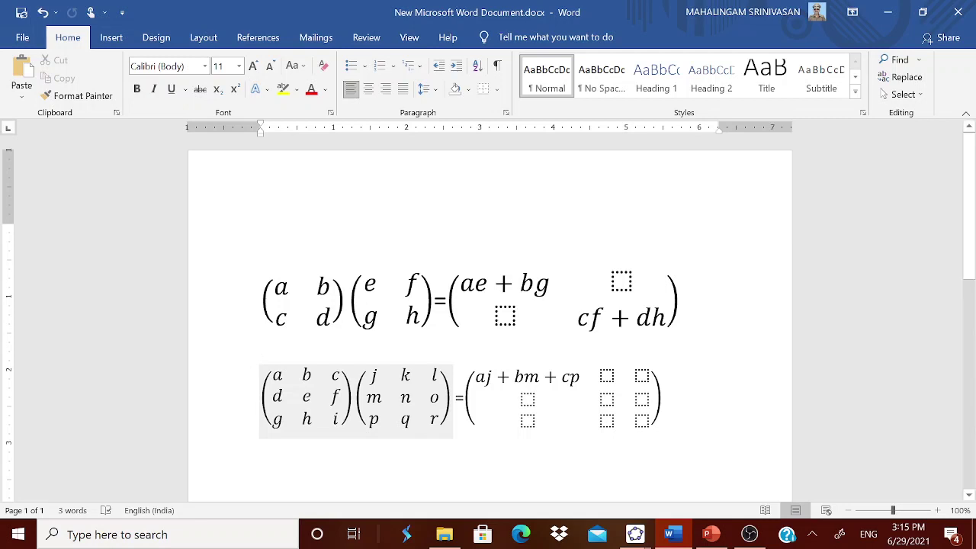
click(635, 533)
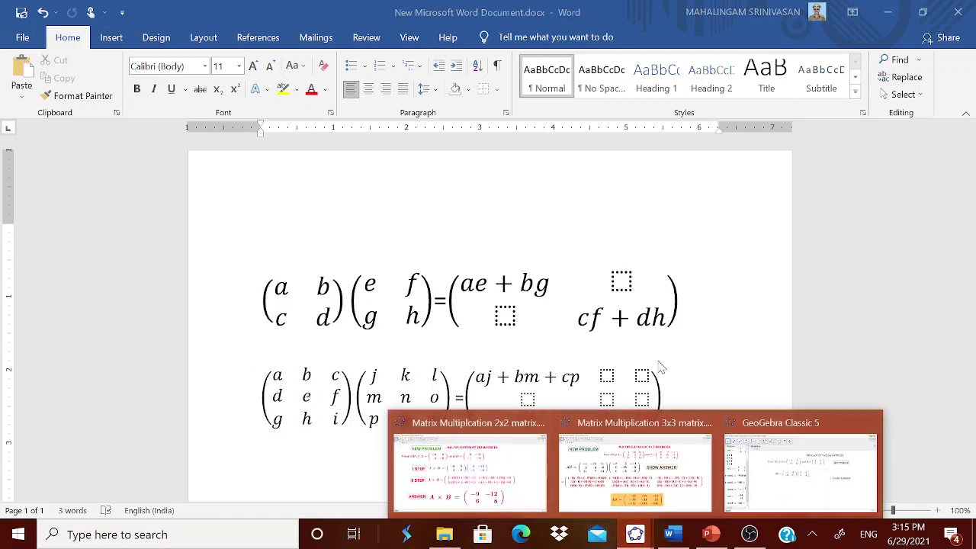
click(801, 458)
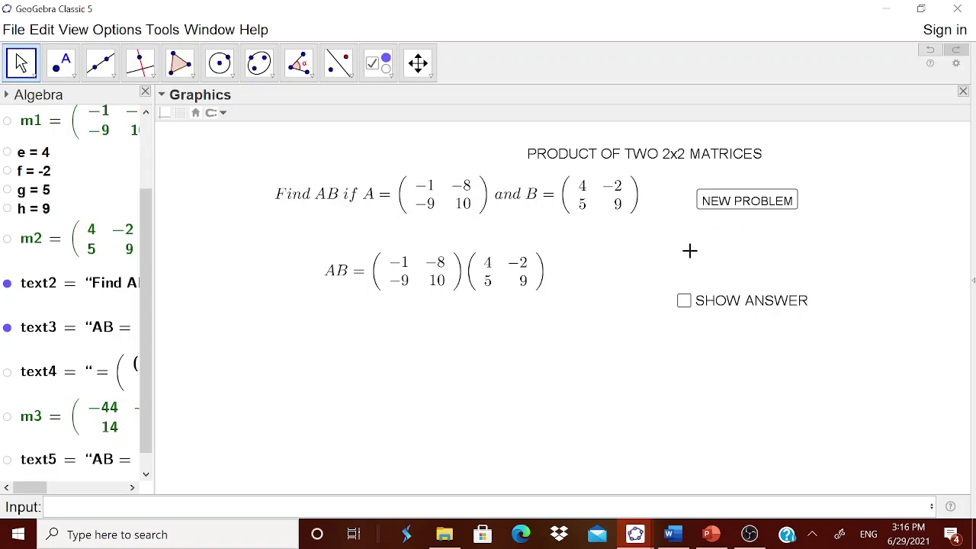
Switch to the Matrix Multiplication 3x3 matrix.ggb worksheet and try two new problems, showing the answer for each.
click(635, 533)
click(610, 503)
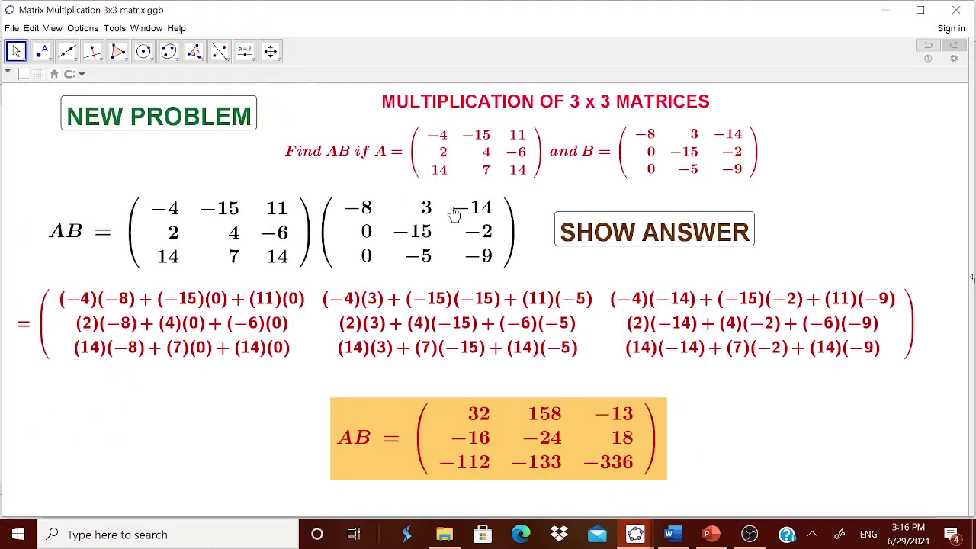
click(204, 131)
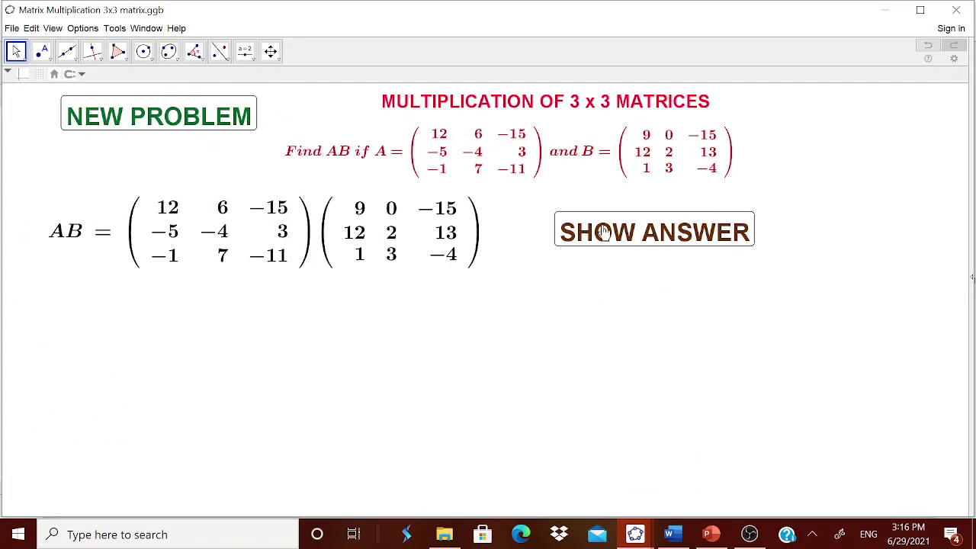
click(645, 224)
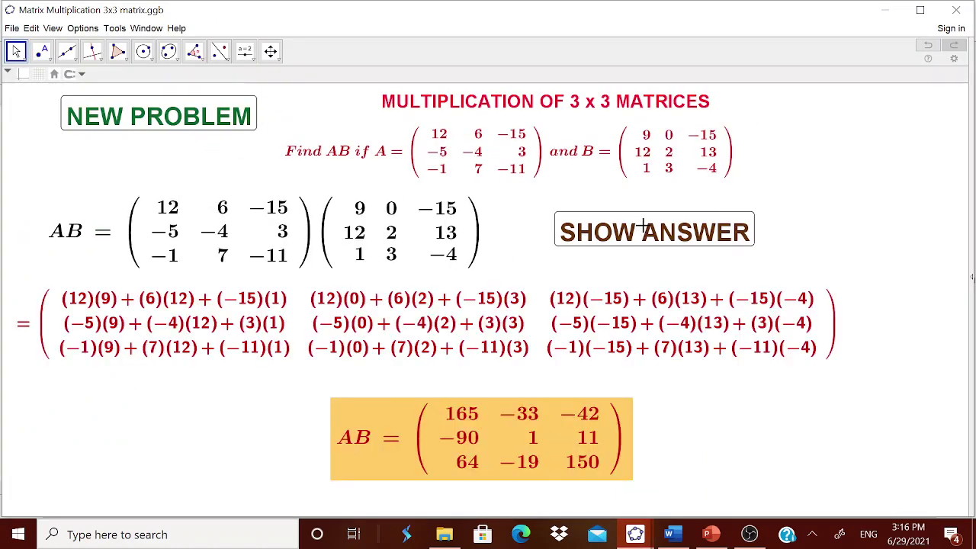
click(181, 128)
click(684, 239)
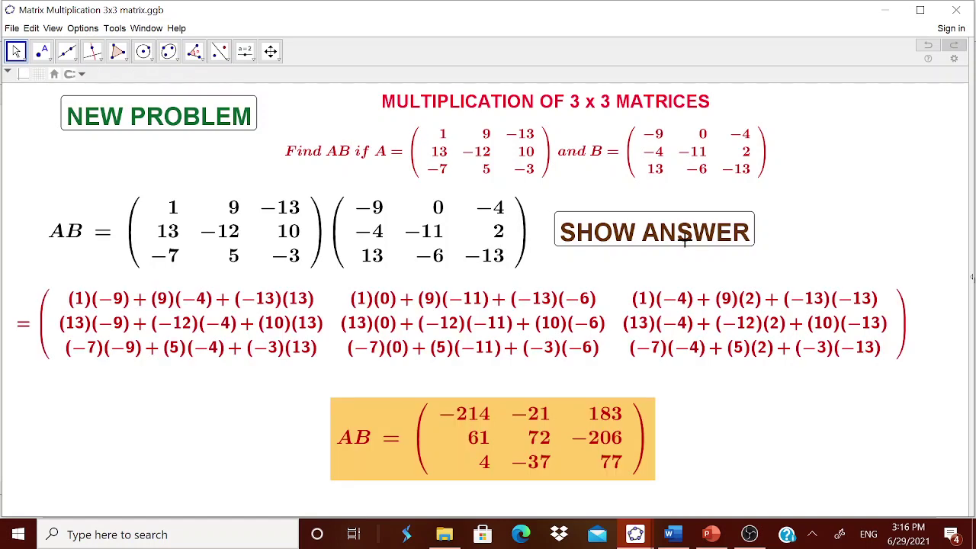